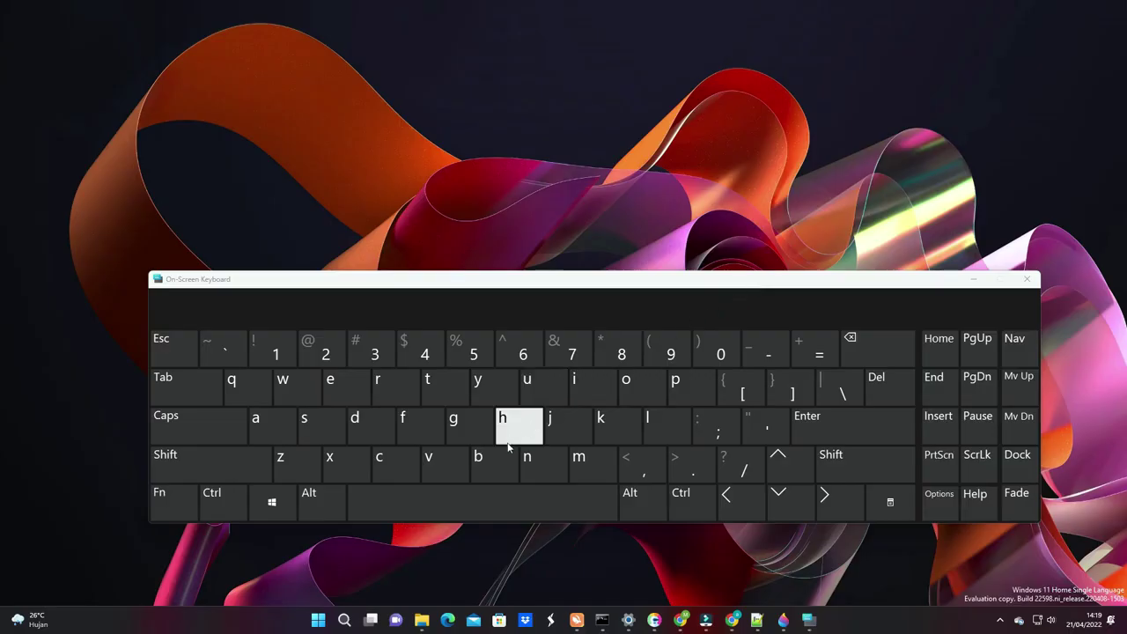
Open the Run dialog with Windows+R on the on-screen keyboard and enter regedit.
click(288, 504)
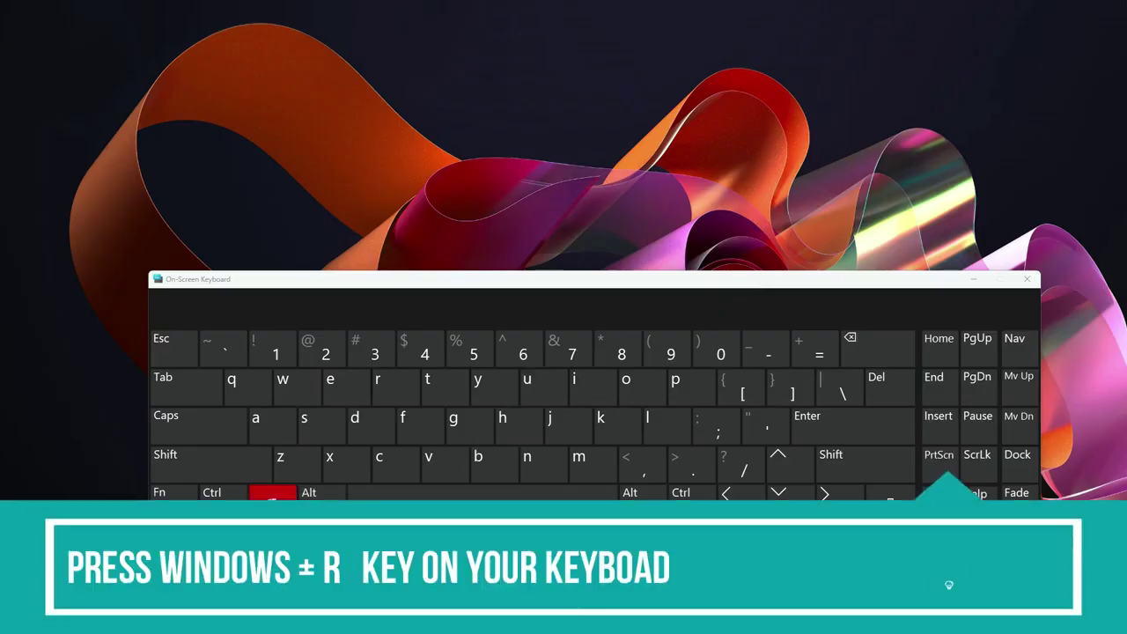
click(386, 390)
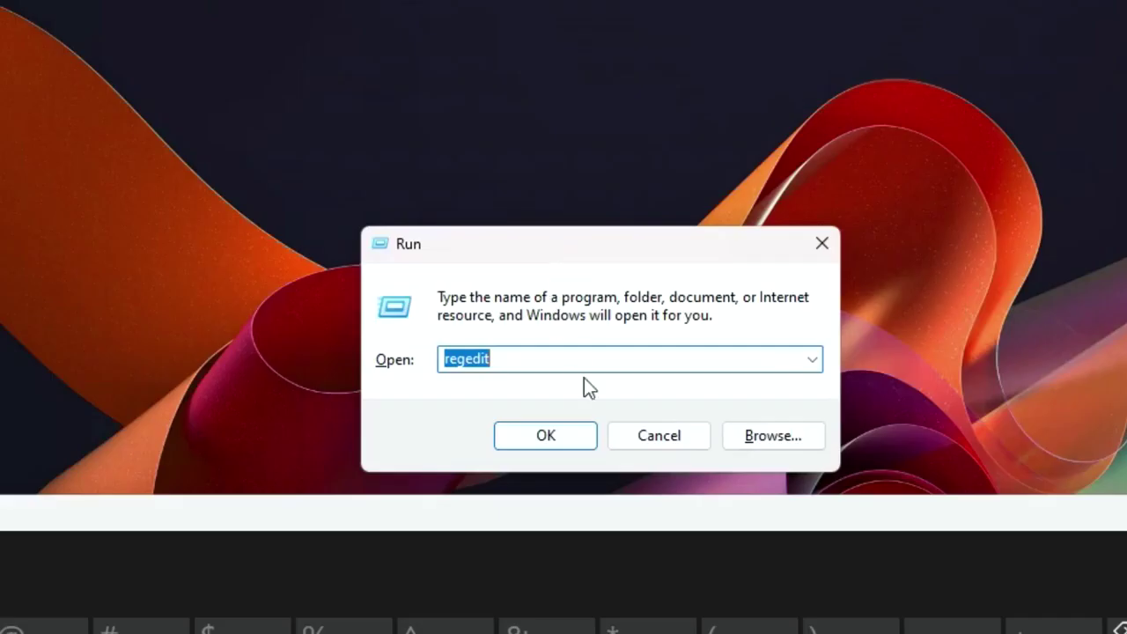
text(reged)
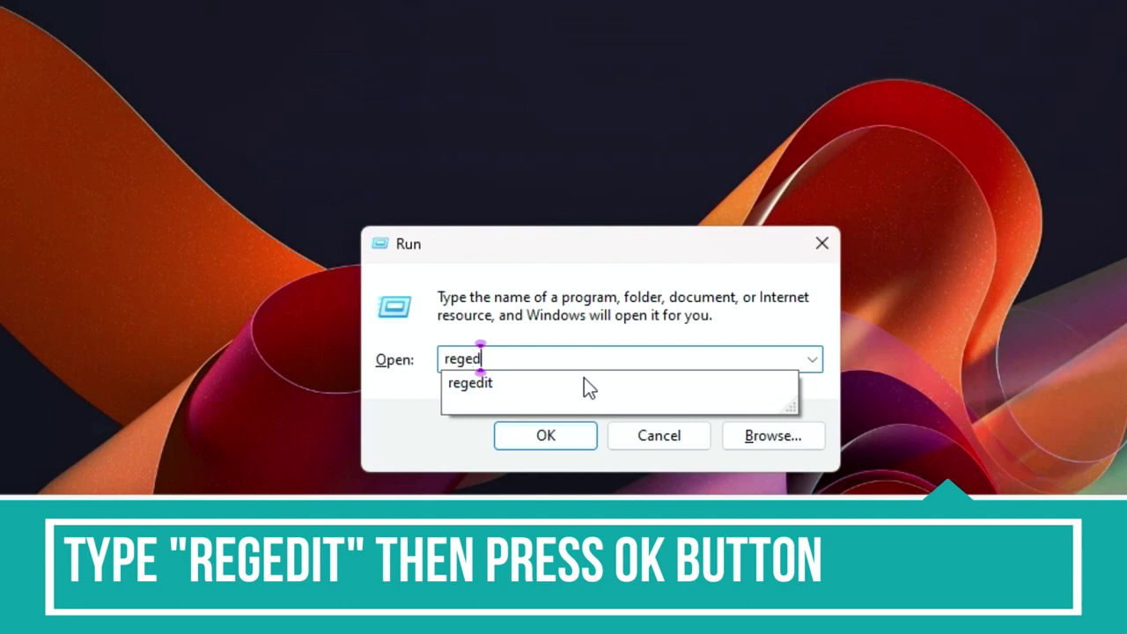
text(it)
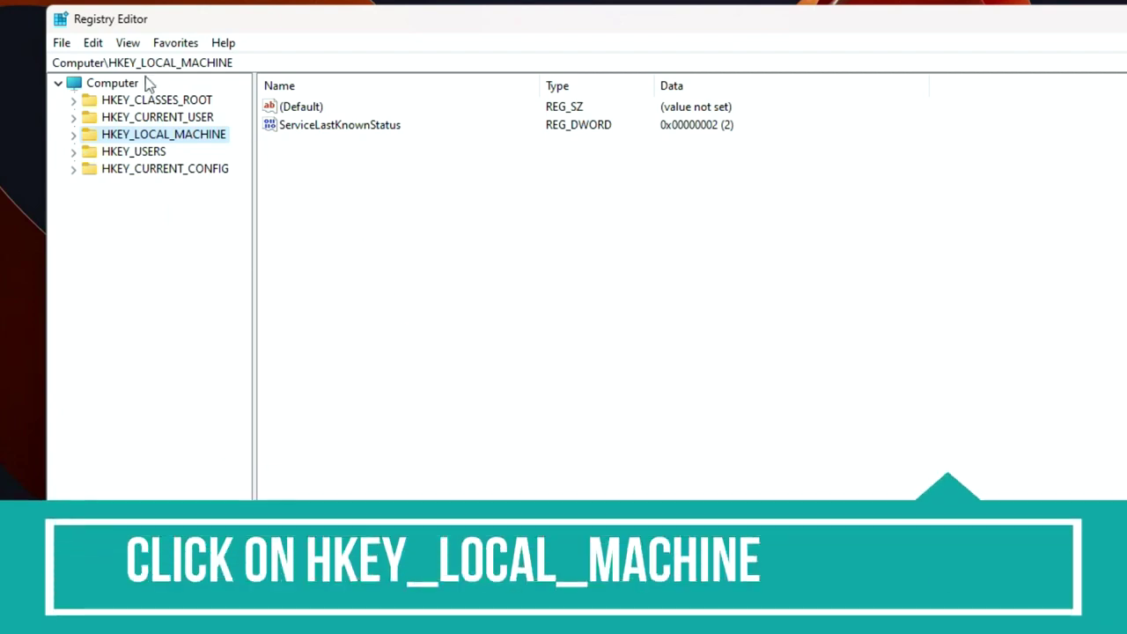
Expand HKEY_LOCAL_MACHINE\SYSTEM\Setup and open the MoSetup key.
click(74, 136)
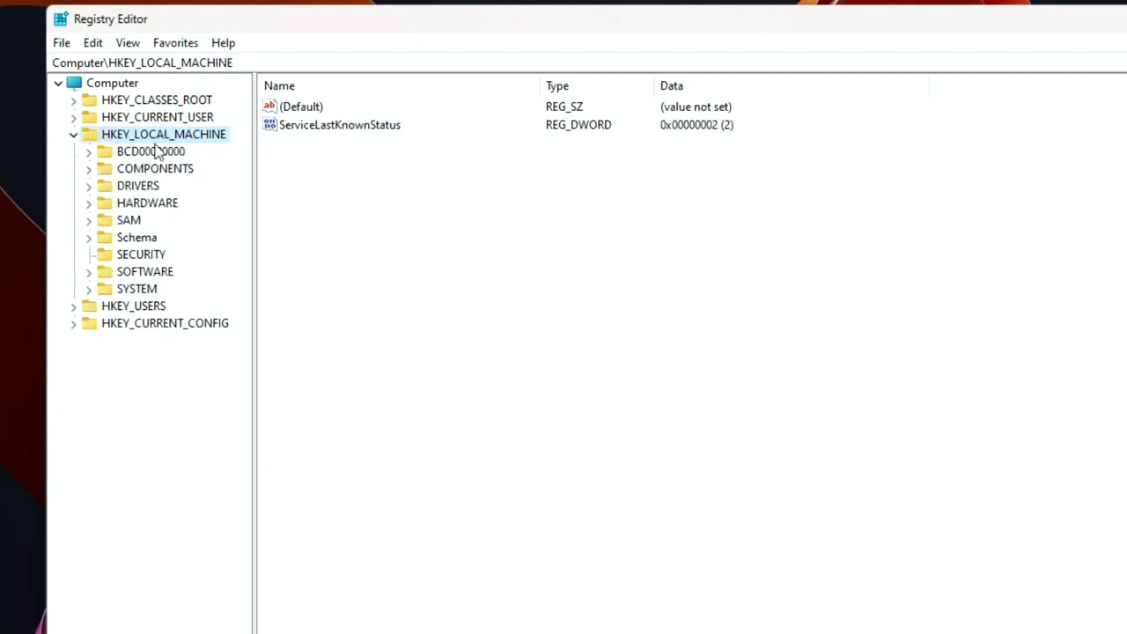
click(89, 289)
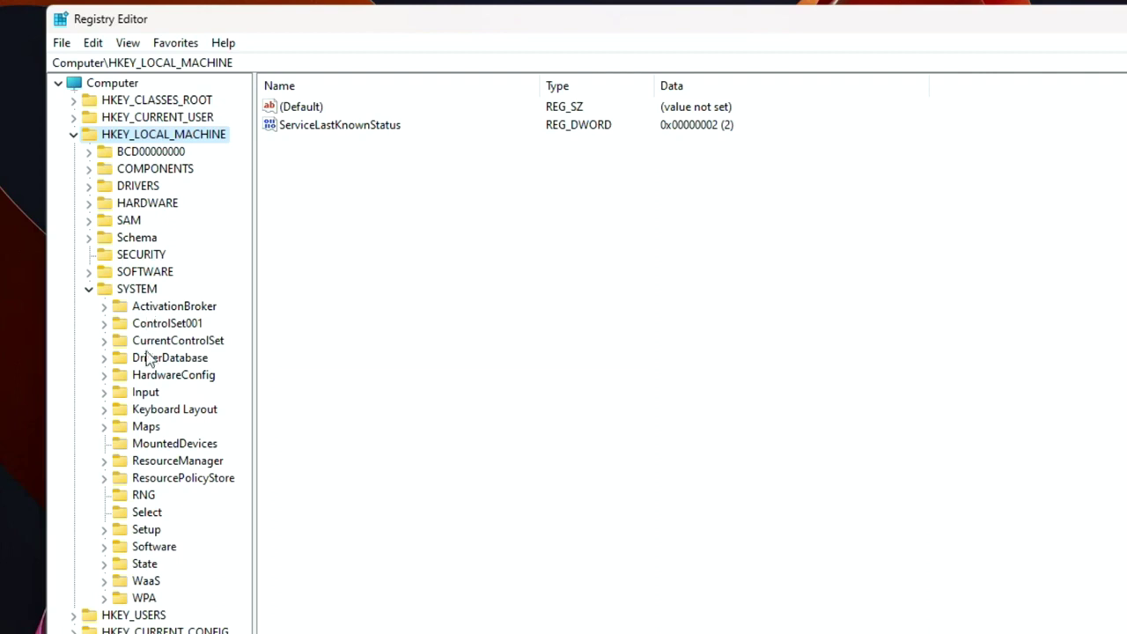
click(104, 530)
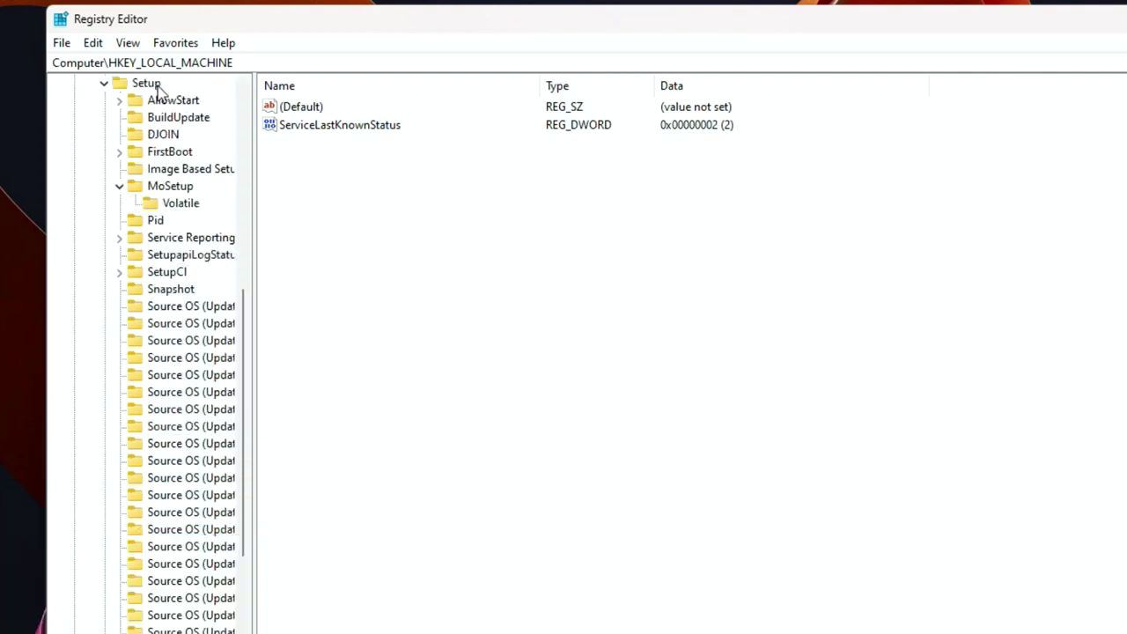
double_click(169, 188)
Add a DWORD (32-bit) value AllowUpgradesWithUnsupportedTPMOrCPU to MoSetup with value data 1.
right_click(347, 186)
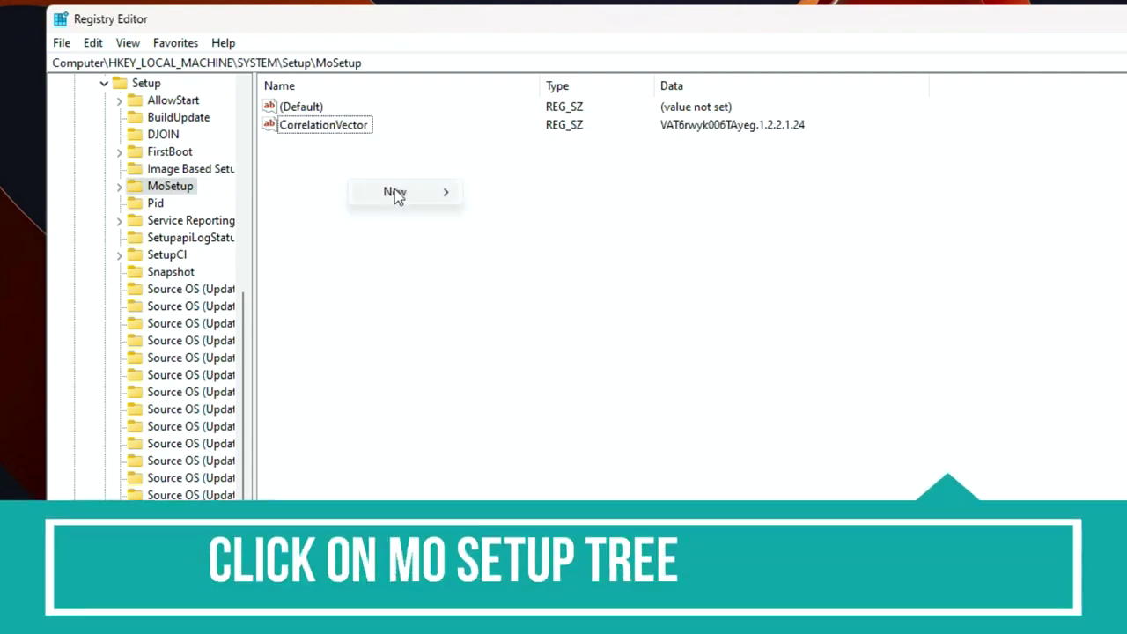
mouse_move(395, 194)
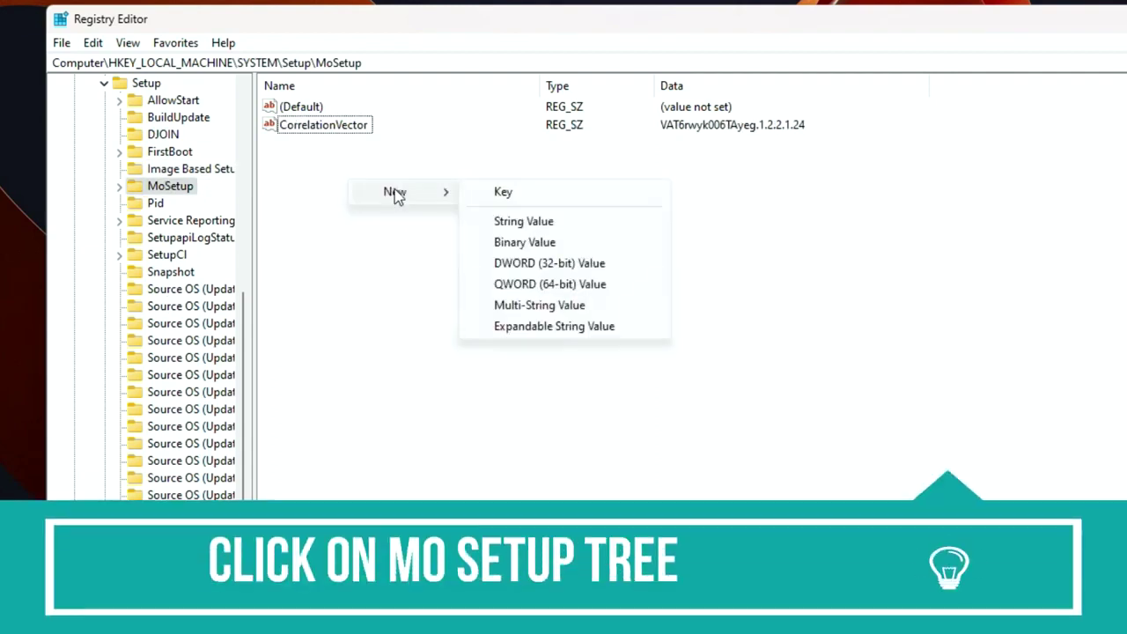
click(552, 270)
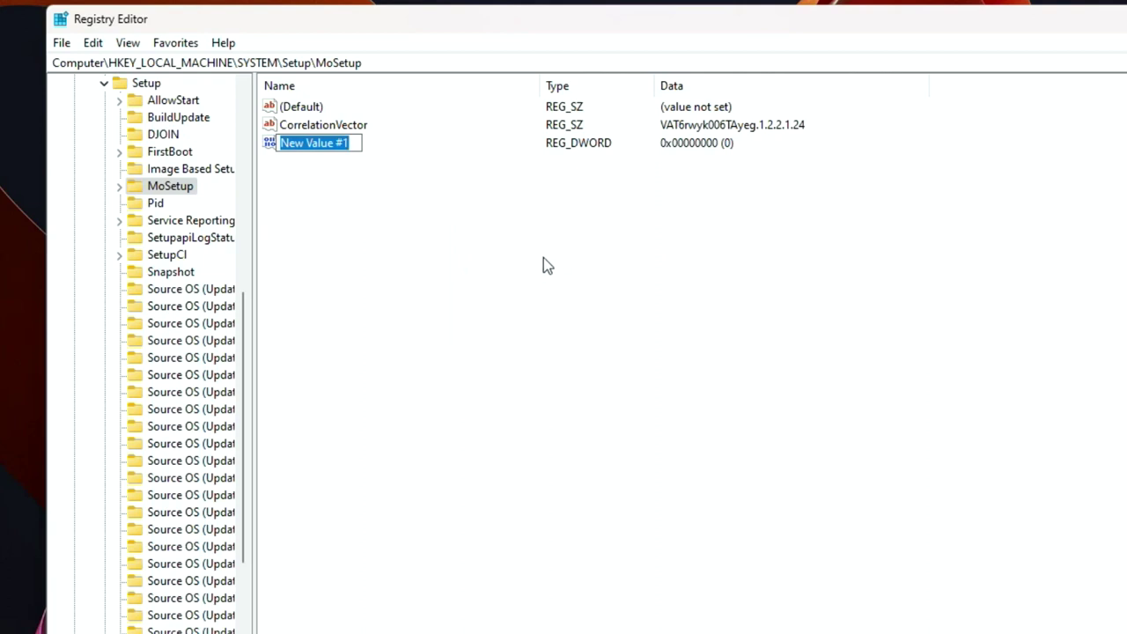
text(AllowUpgradesWithUnsupportedTPMOrCPU)
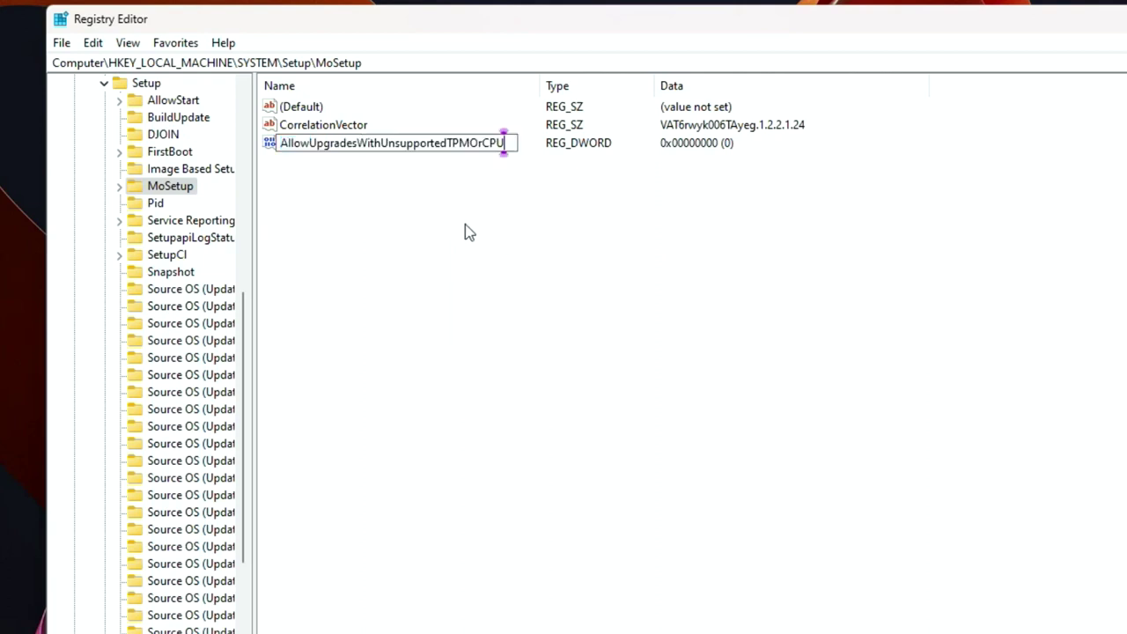
key(Return)
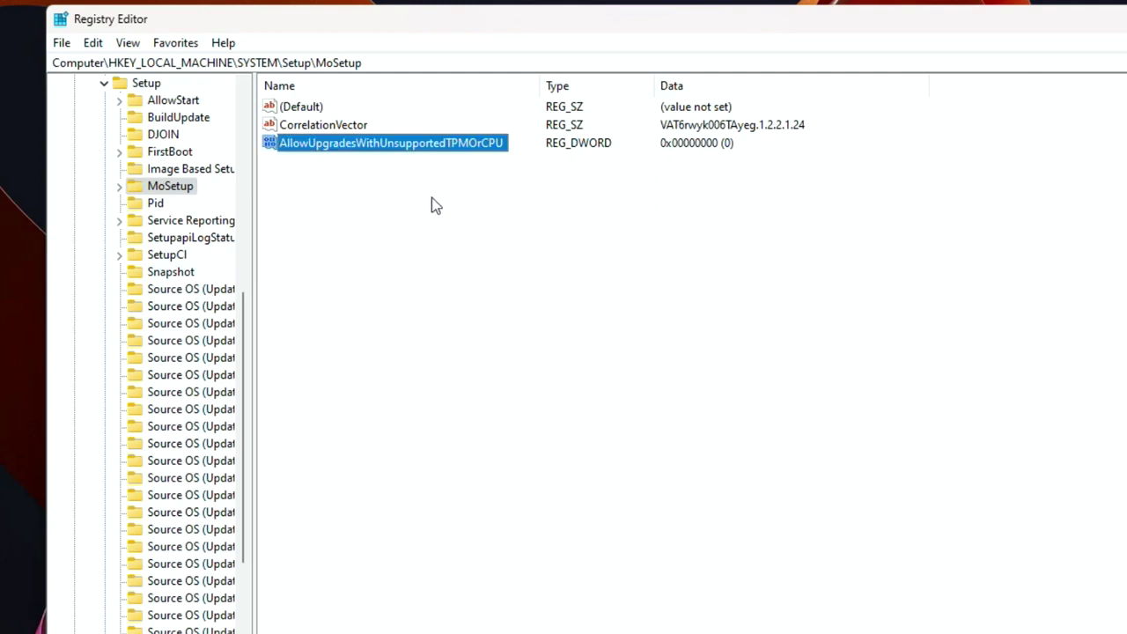
double_click(358, 154)
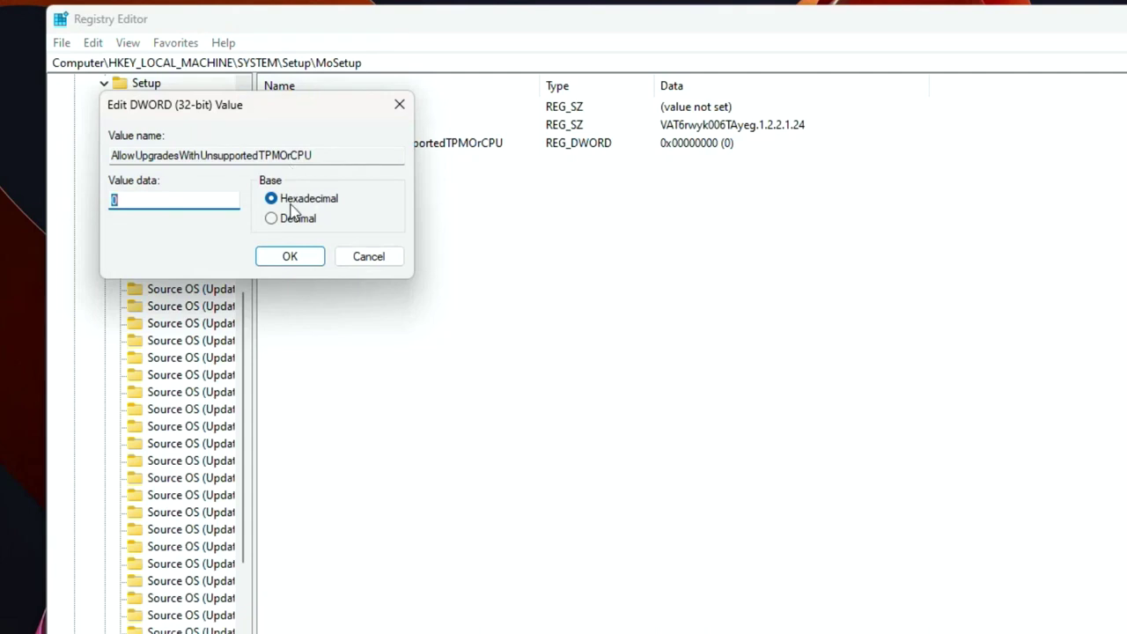
text(1)
click(320, 258)
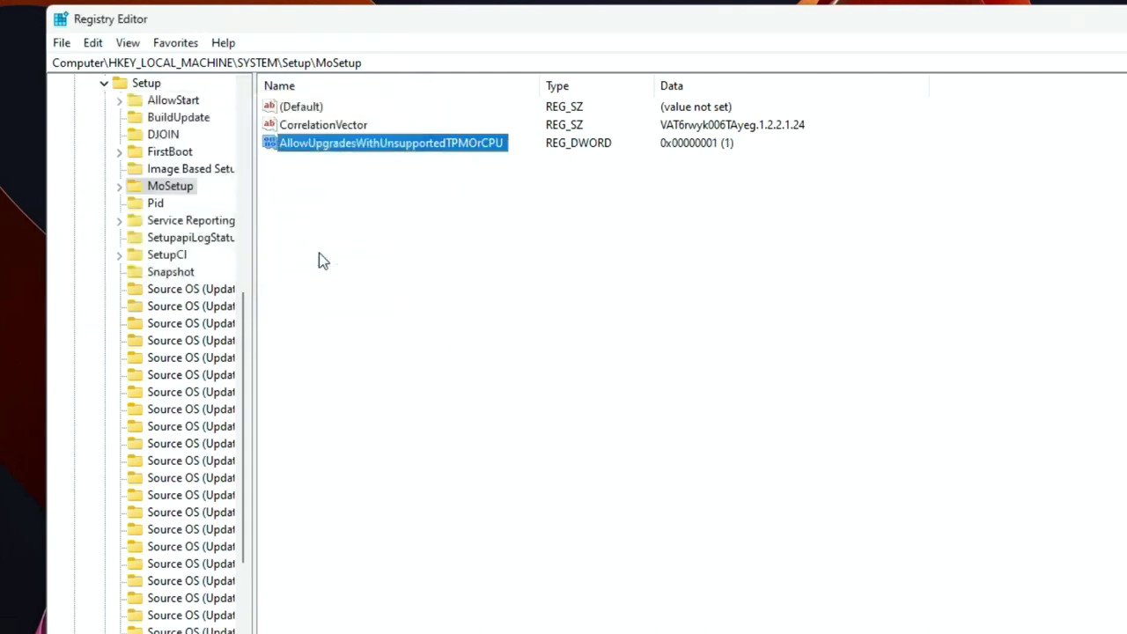
click(530, 250)
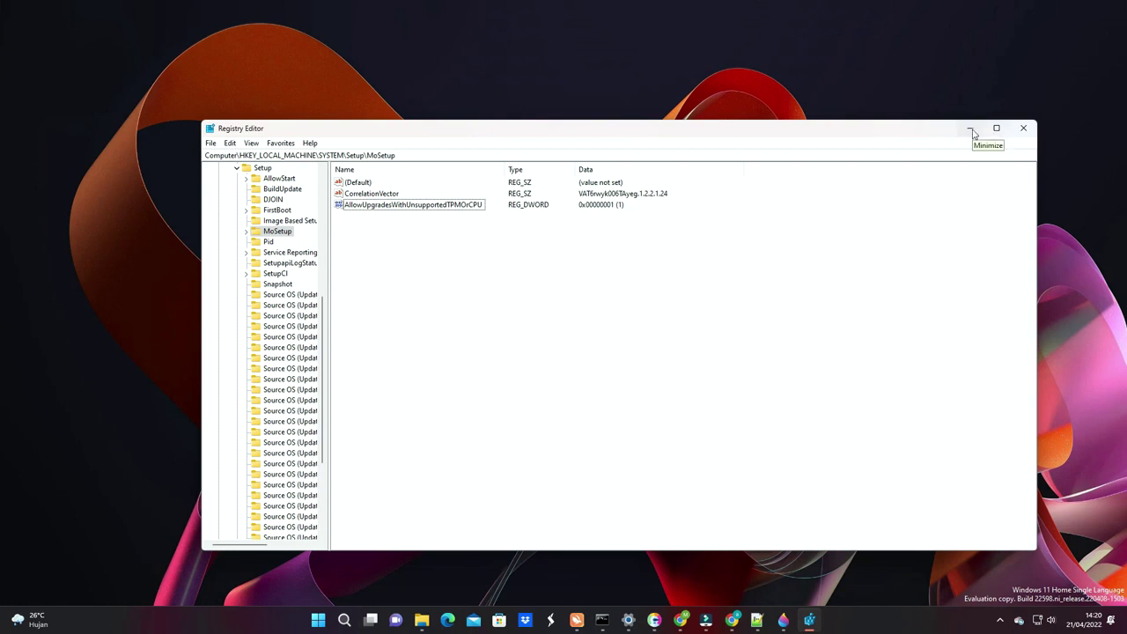
Minimize the Registry Editor window.
click(973, 132)
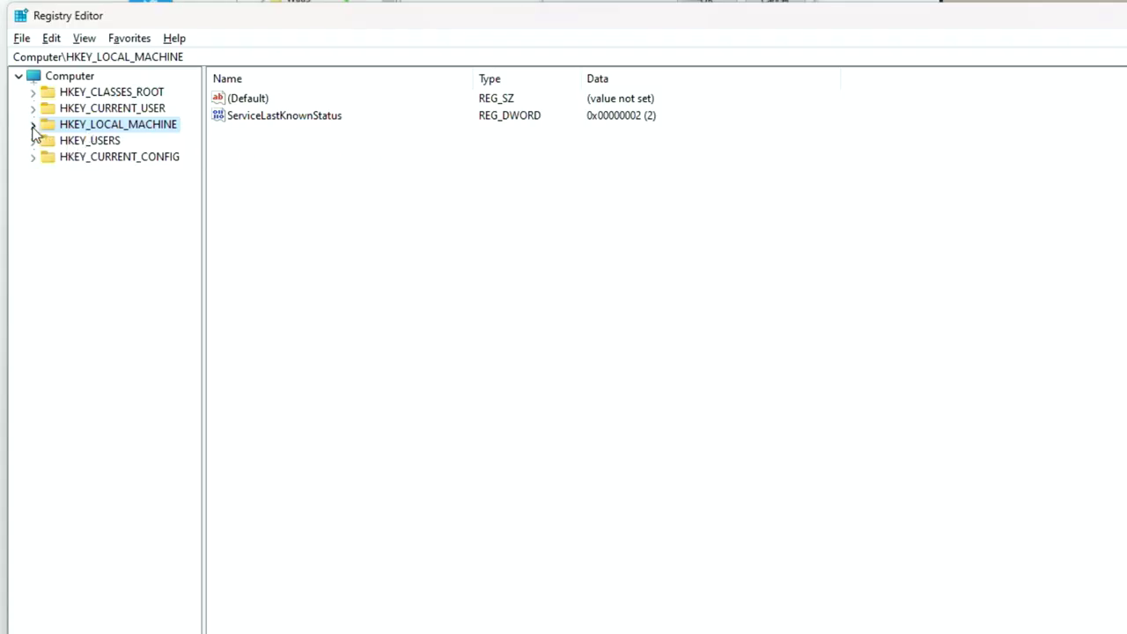
Expand HKEY_LOCAL_MACHINE\SYSTEM and the Setup key beneath it.
click(33, 125)
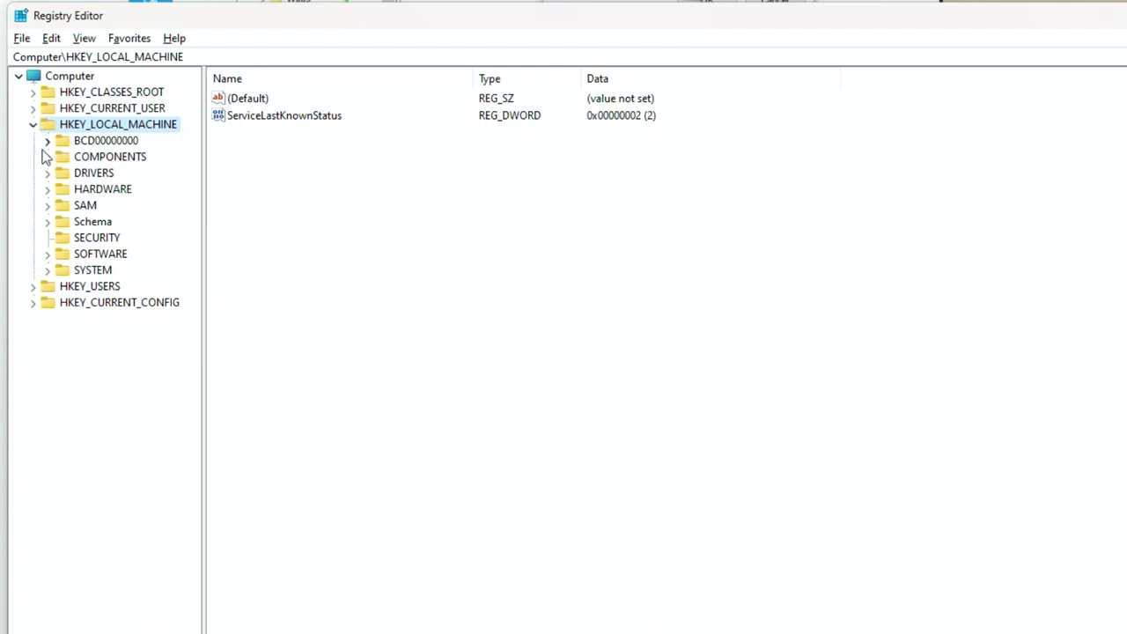
click(48, 271)
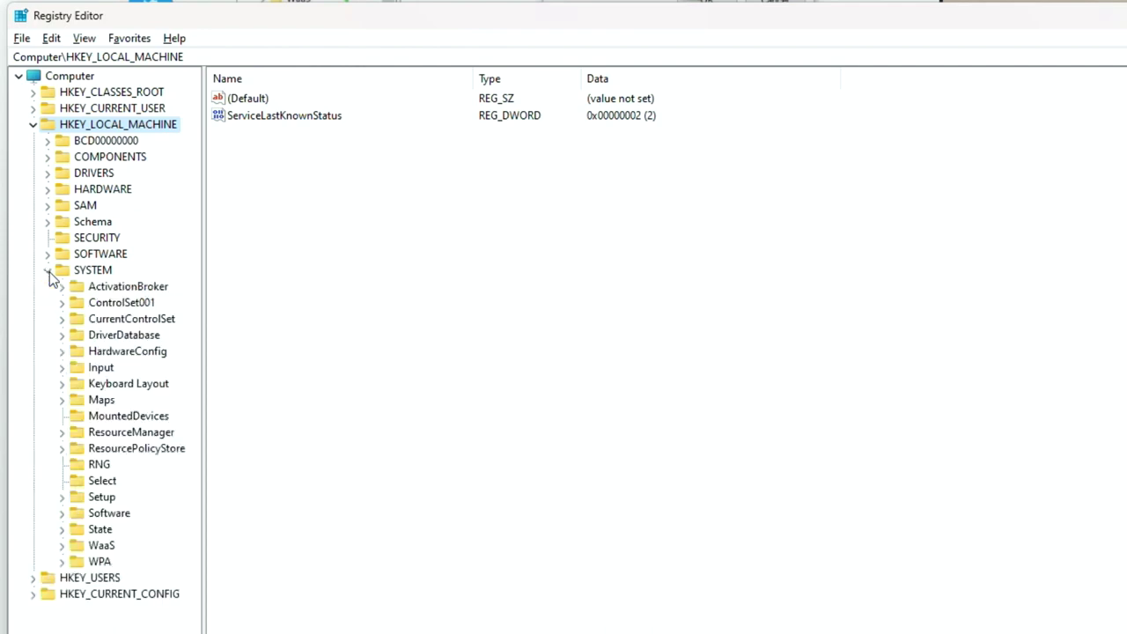
click(102, 498)
click(62, 497)
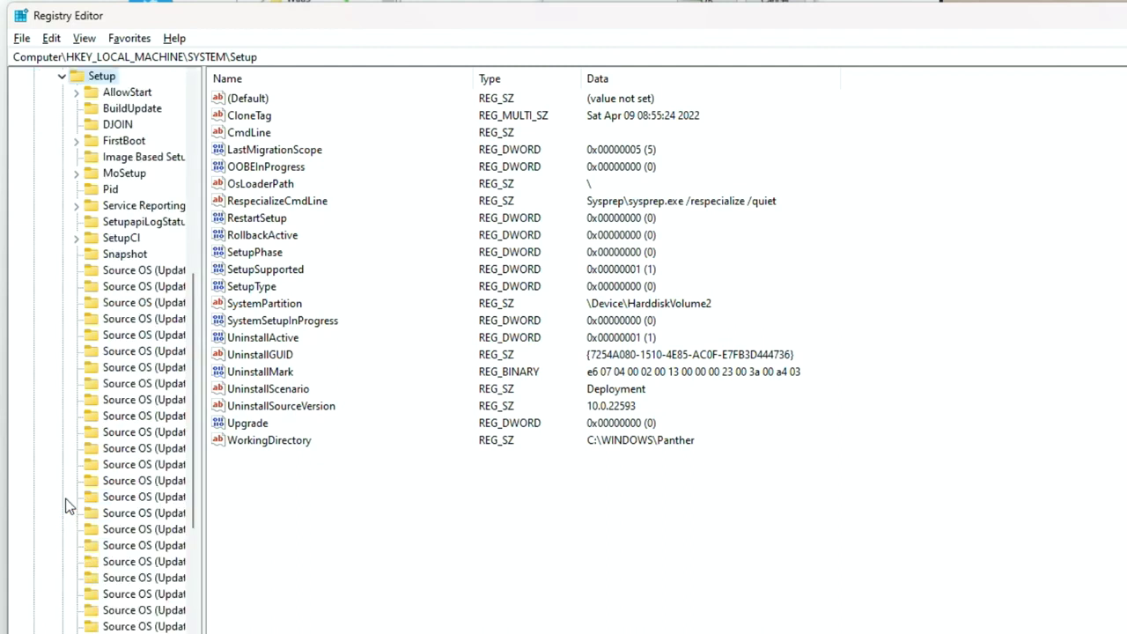
Create a new key named LabConfig under Setup.
right_click(106, 80)
mouse_move(149, 109)
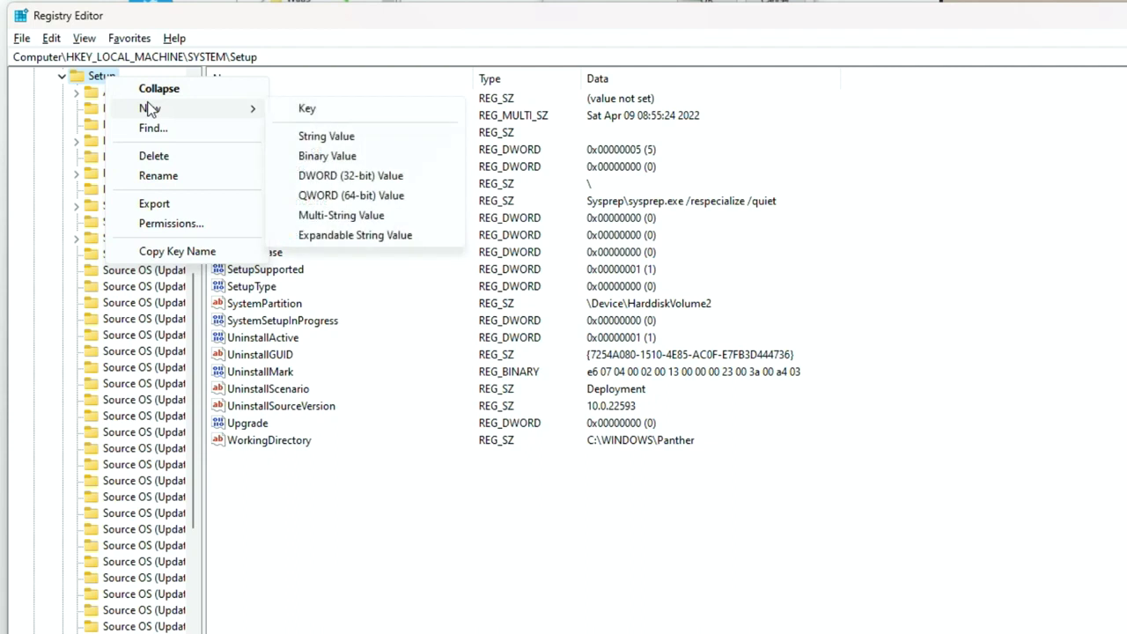
click(308, 113)
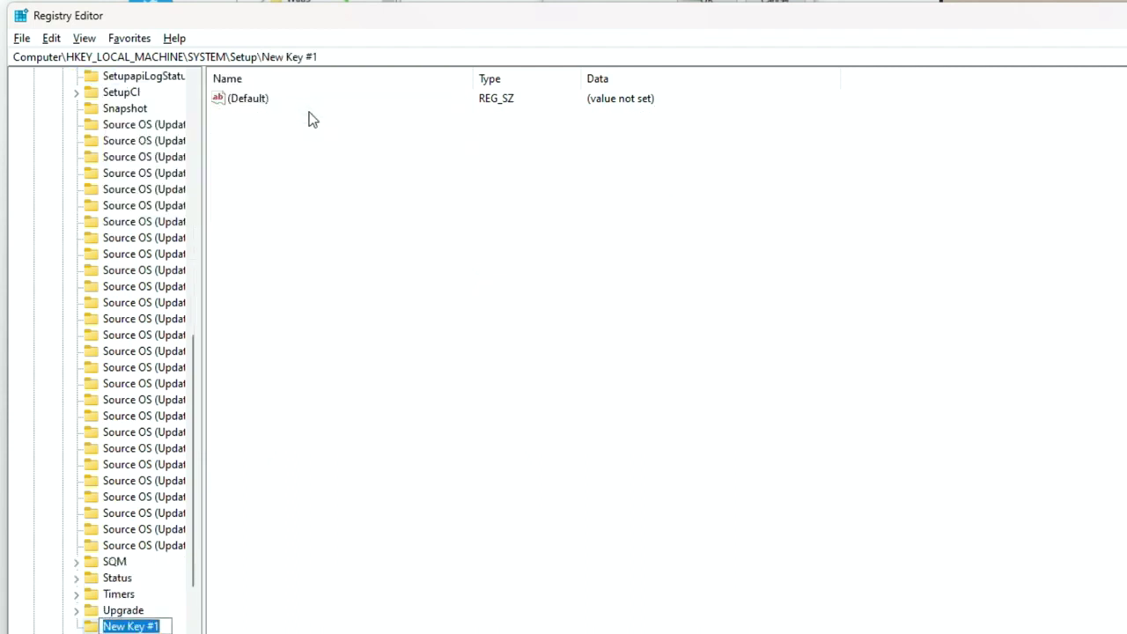
text(Lab)
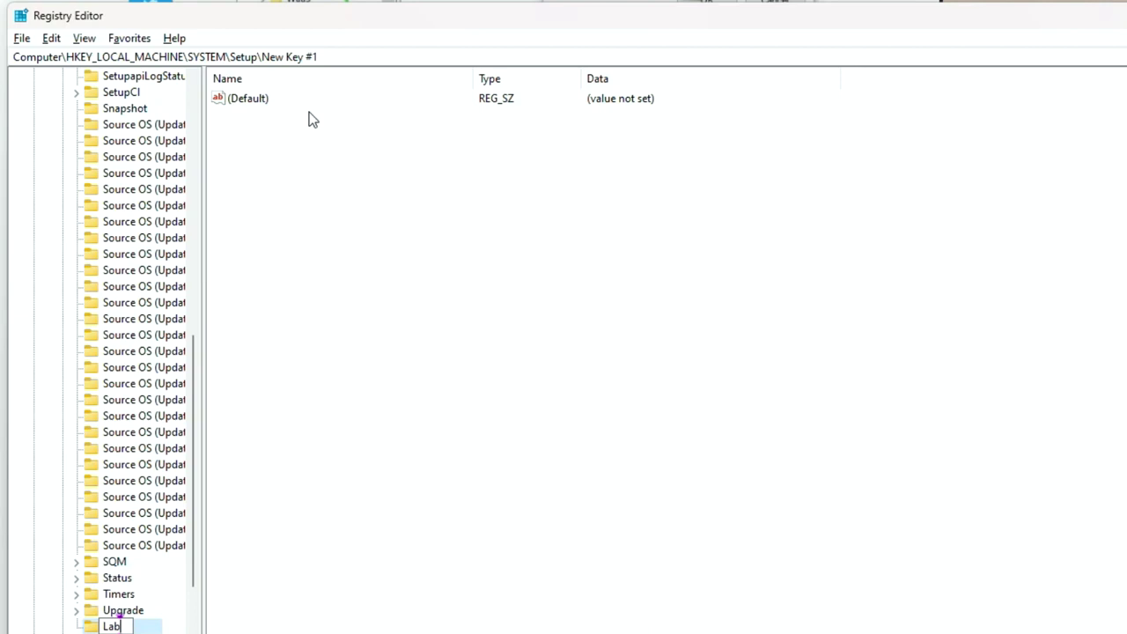
text(Config)
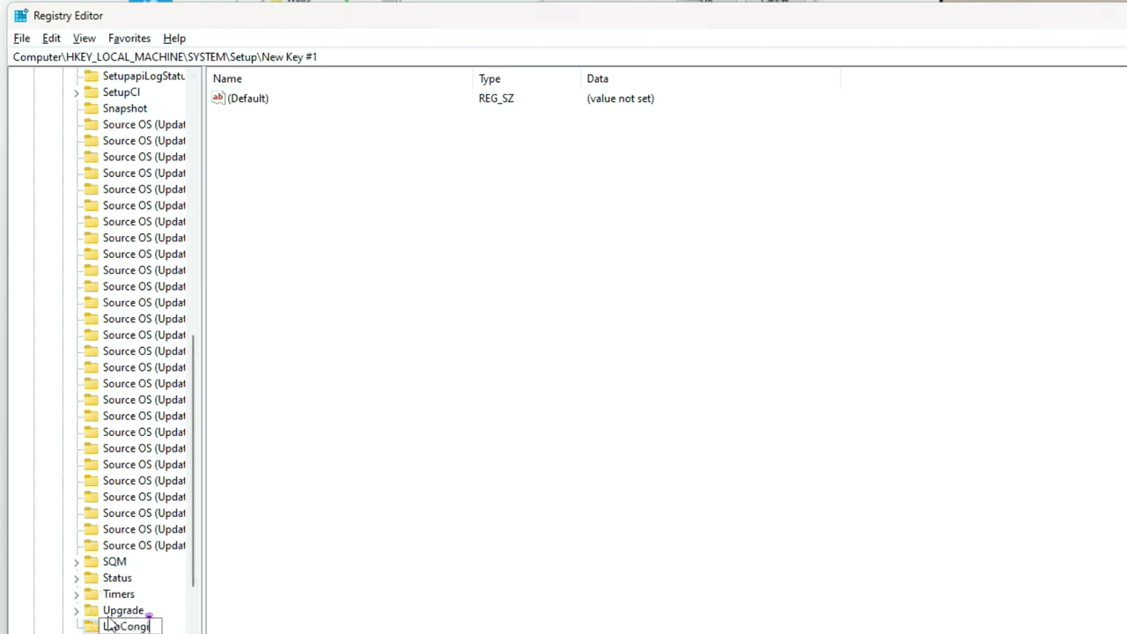
key(BackSpace)
key(BackSpace)
text(fig)
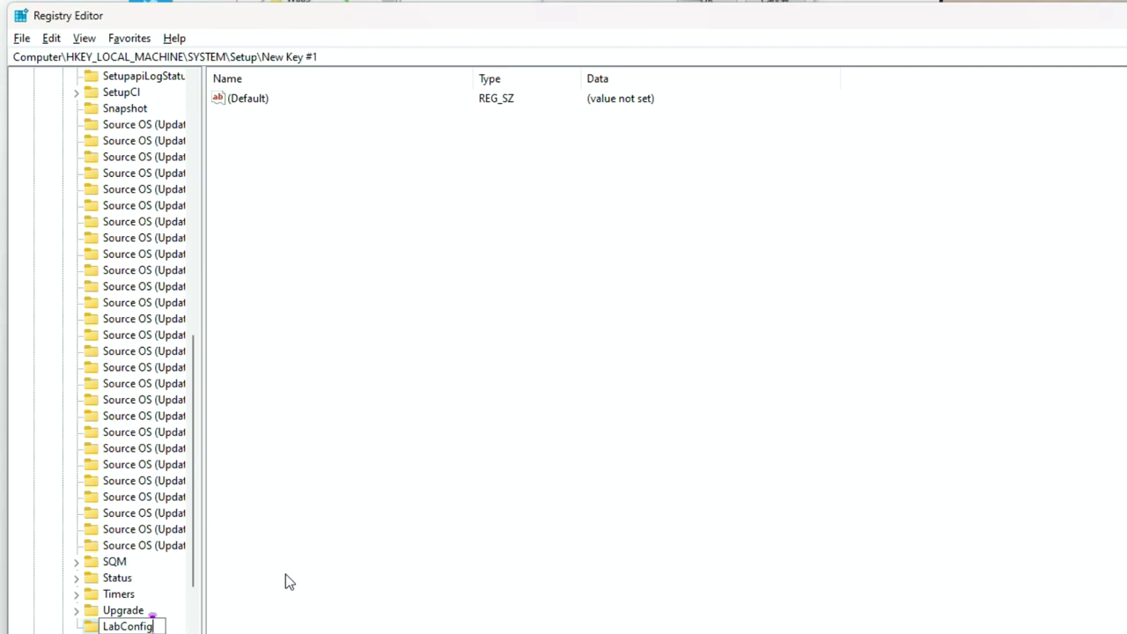
key(Return)
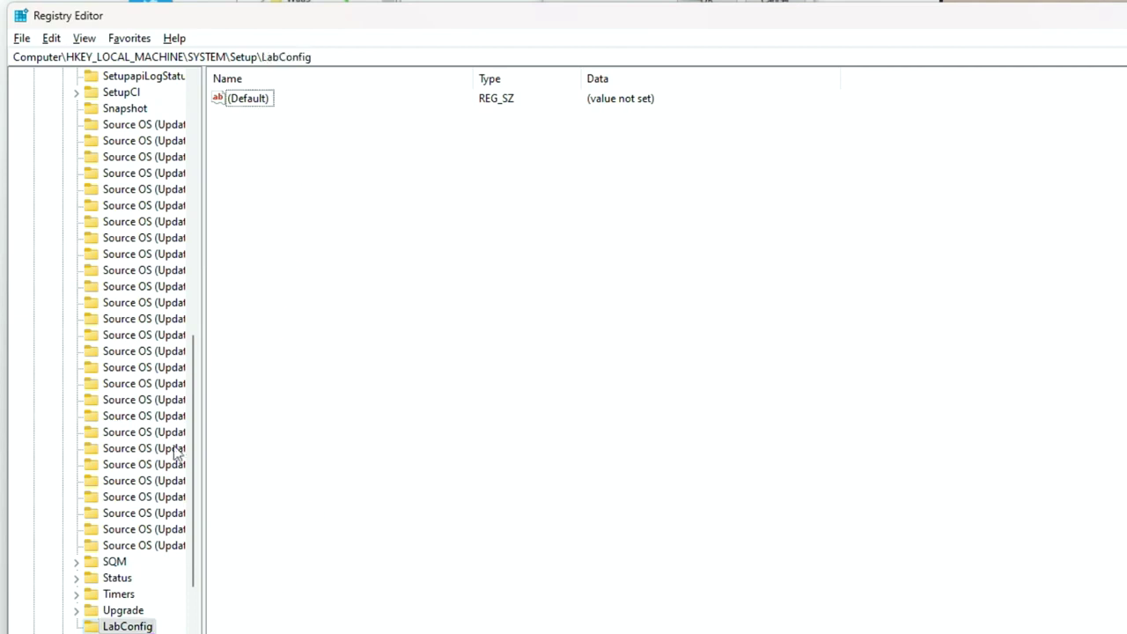
Create a DWORD (32-bit) value BypassTPMCheck in LabConfig and set its data to 1.
click(127, 626)
right_click(282, 136)
mouse_move(324, 144)
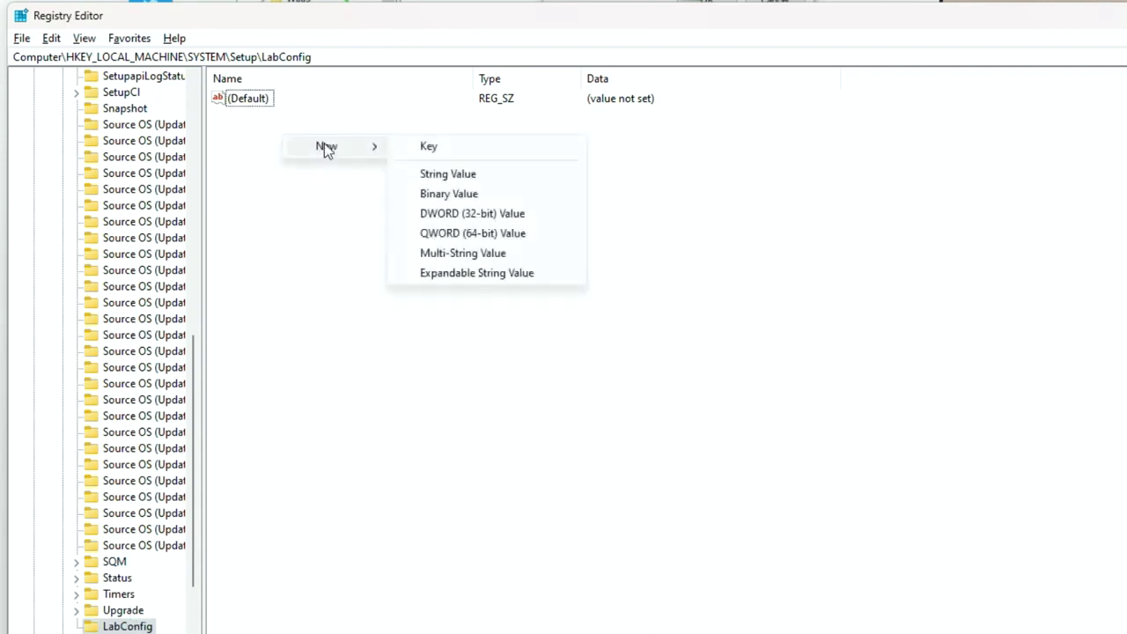
click(447, 214)
right_click(268, 117)
click(302, 196)
text(BypassTPMCheck)
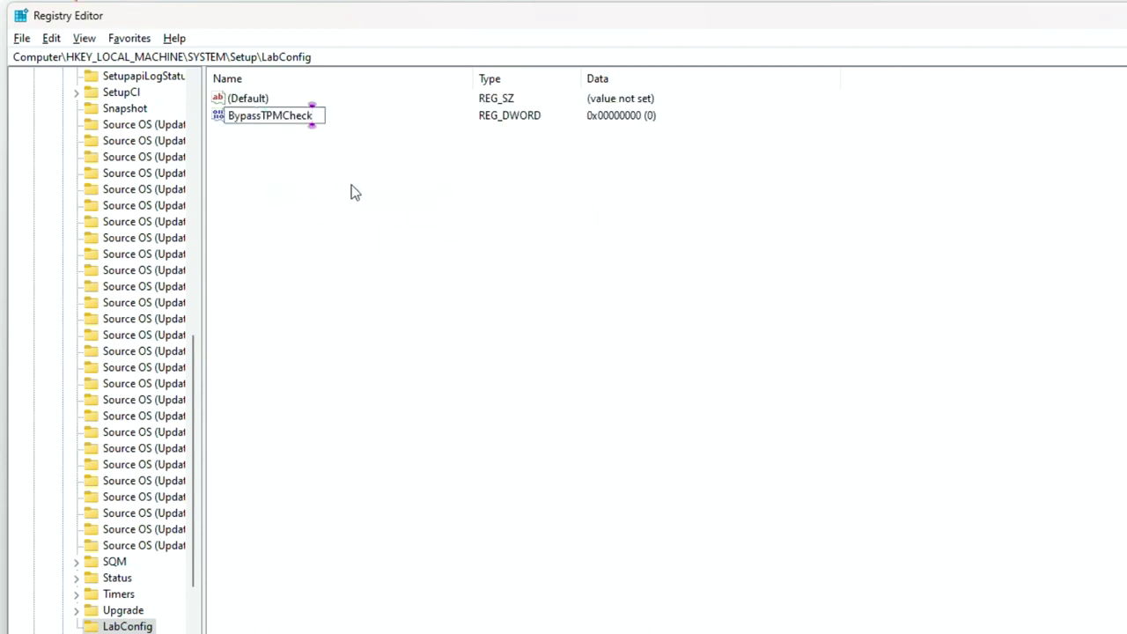
key(Return)
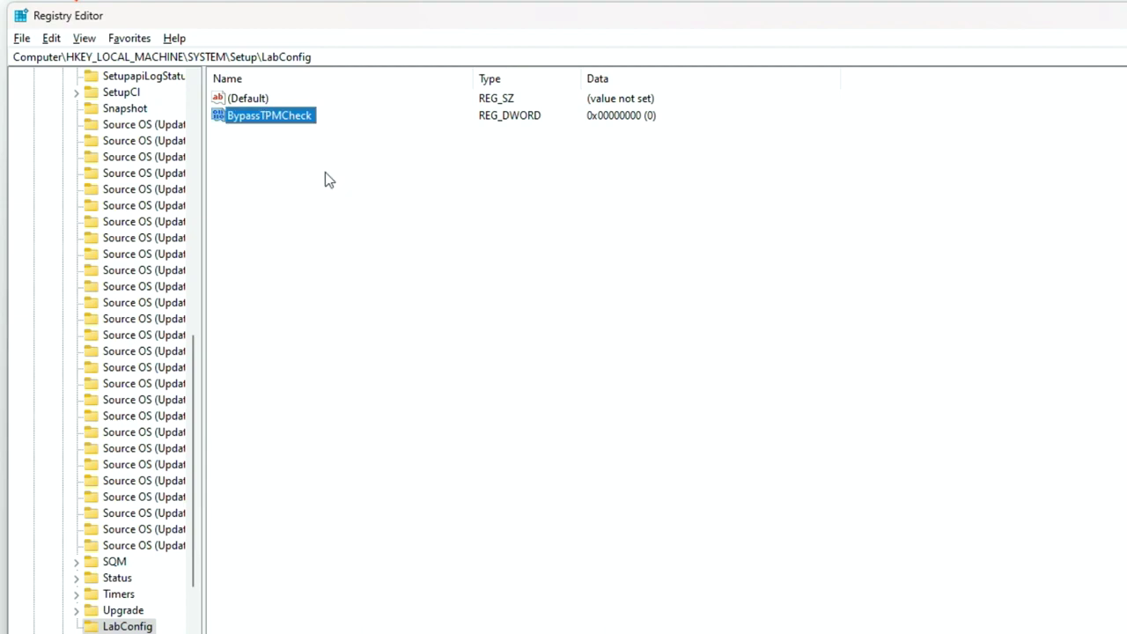
double_click(280, 117)
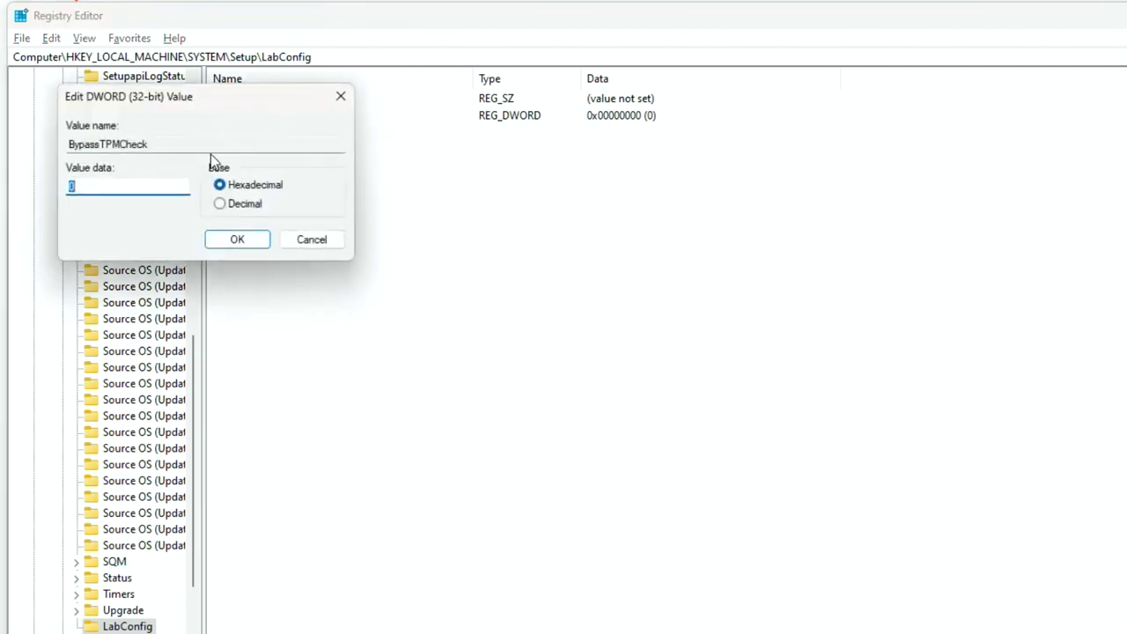
text(1)
click(235, 241)
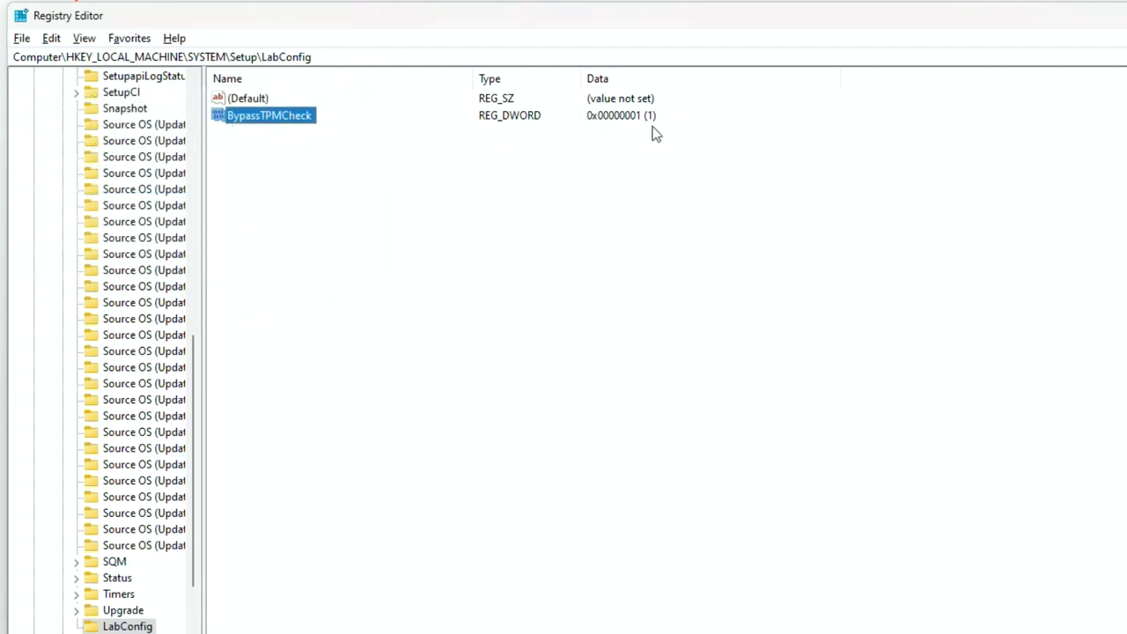
Create a DWORD (32-bit) value BypassSecureBootCheck in LabConfig with value data 1.
right_click(266, 188)
mouse_move(312, 200)
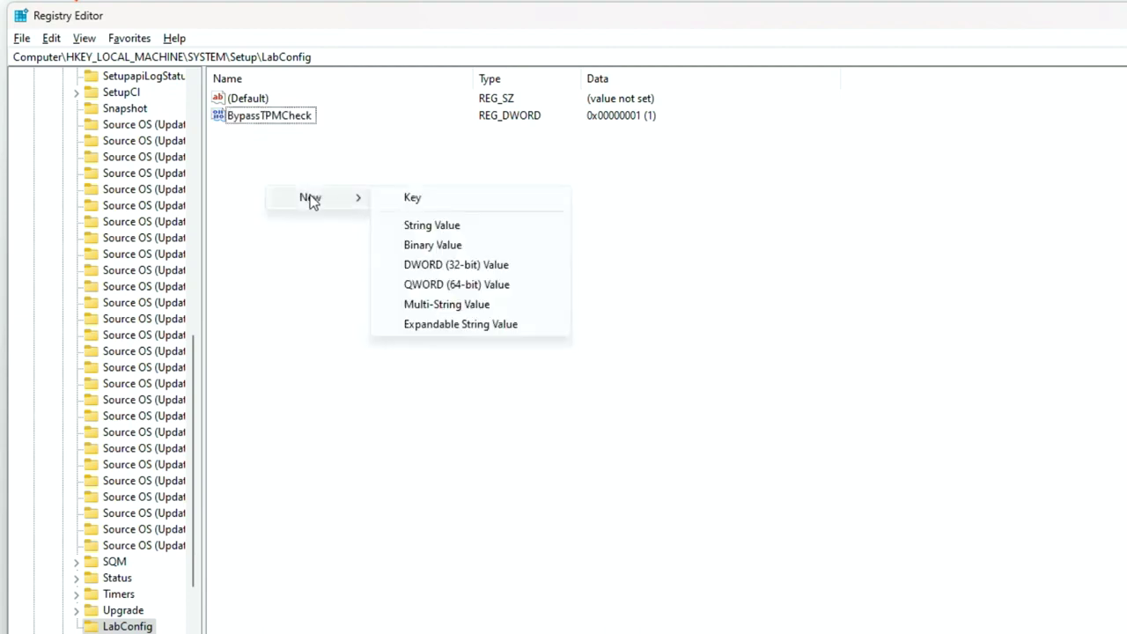
click(444, 264)
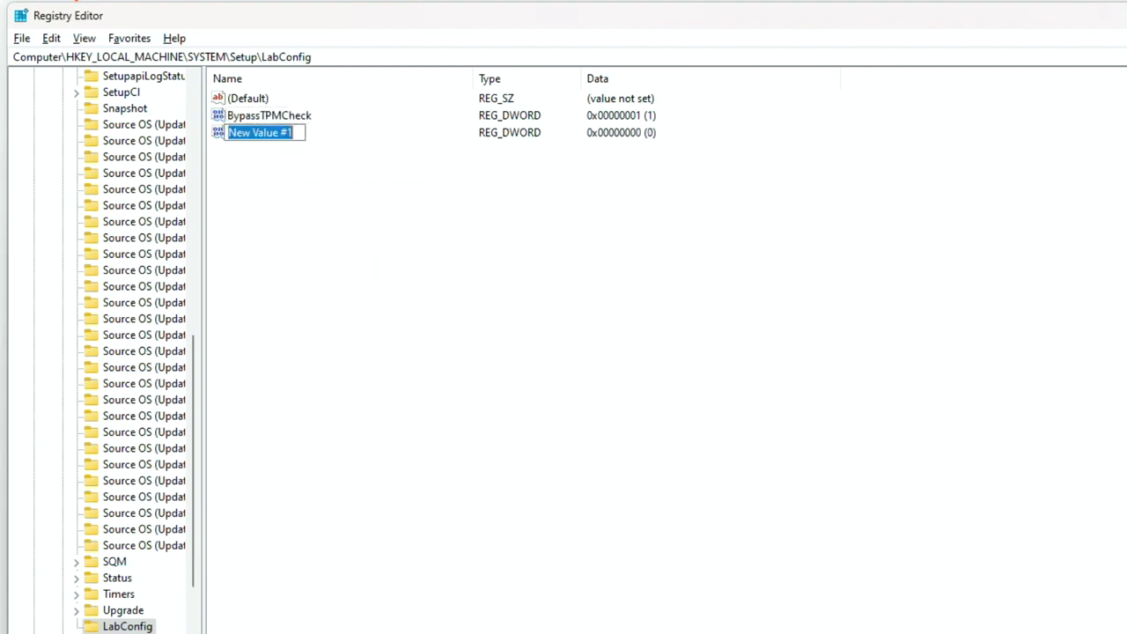
text(BypassSecureBootCheck)
key(Return)
double_click(319, 143)
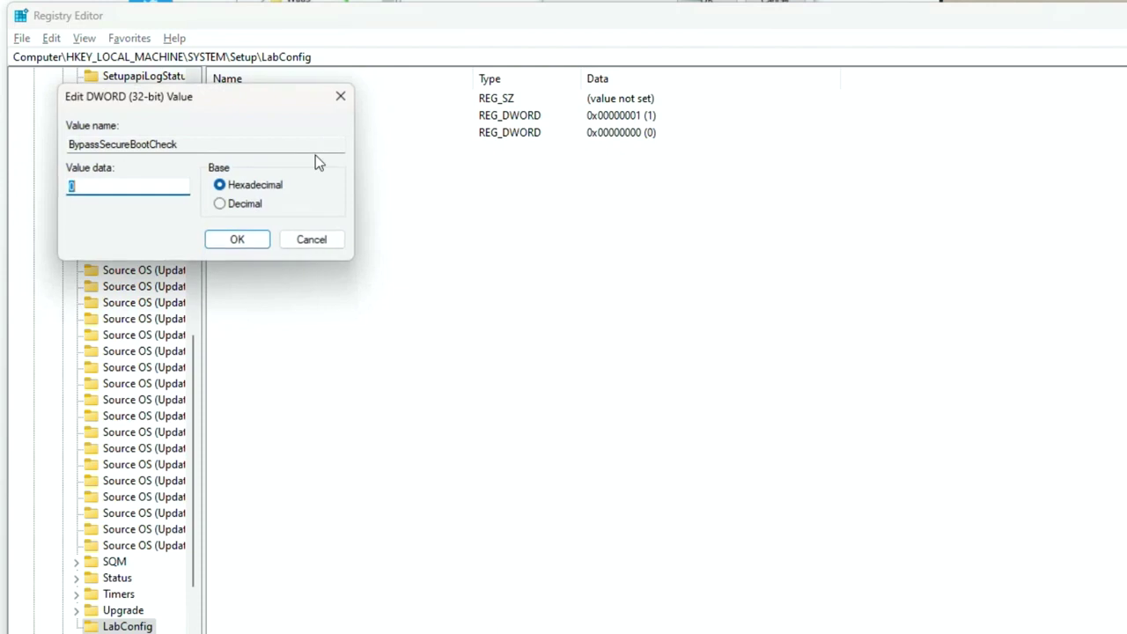
text(1)
click(238, 239)
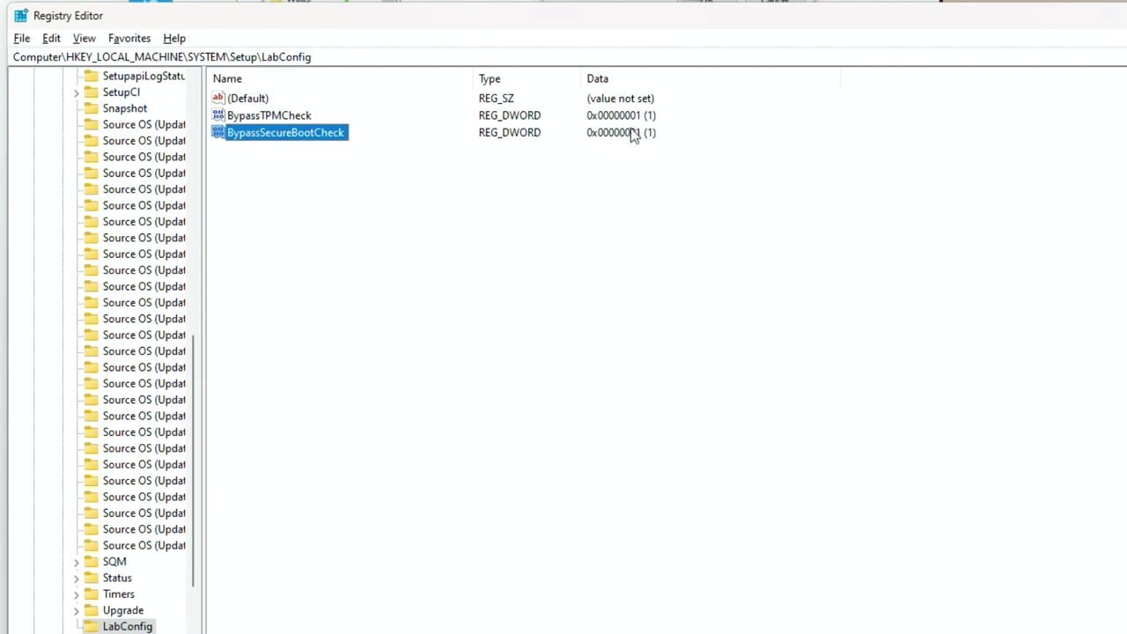
click(508, 203)
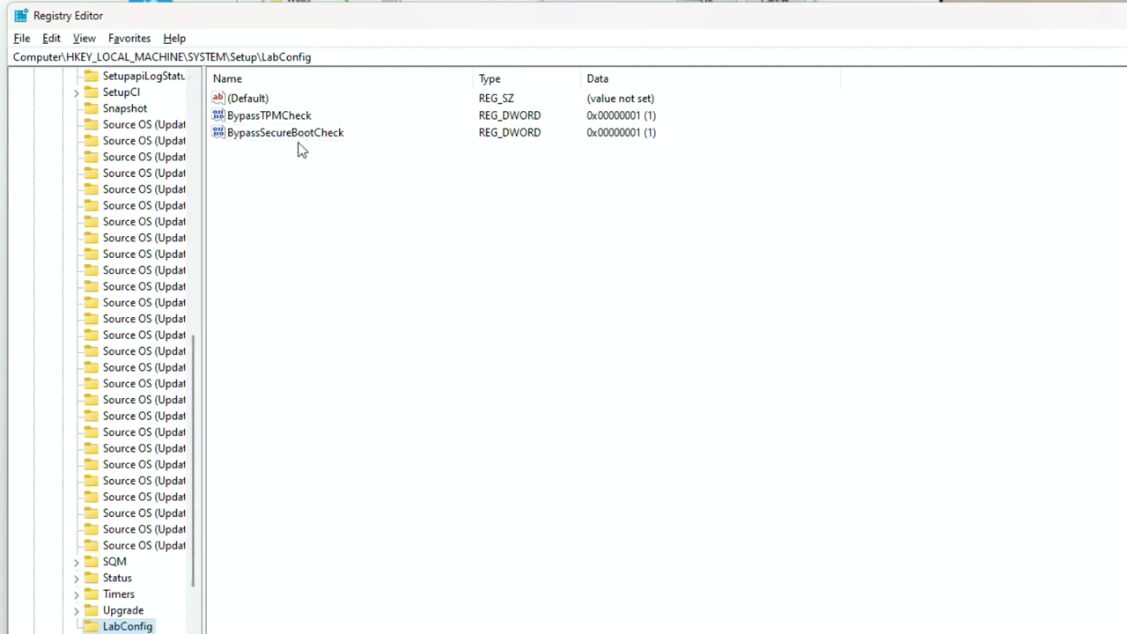
In the Download Windows 11 Disk Image section, select Windows 11 (multi-edition ISO).
click(546, 263)
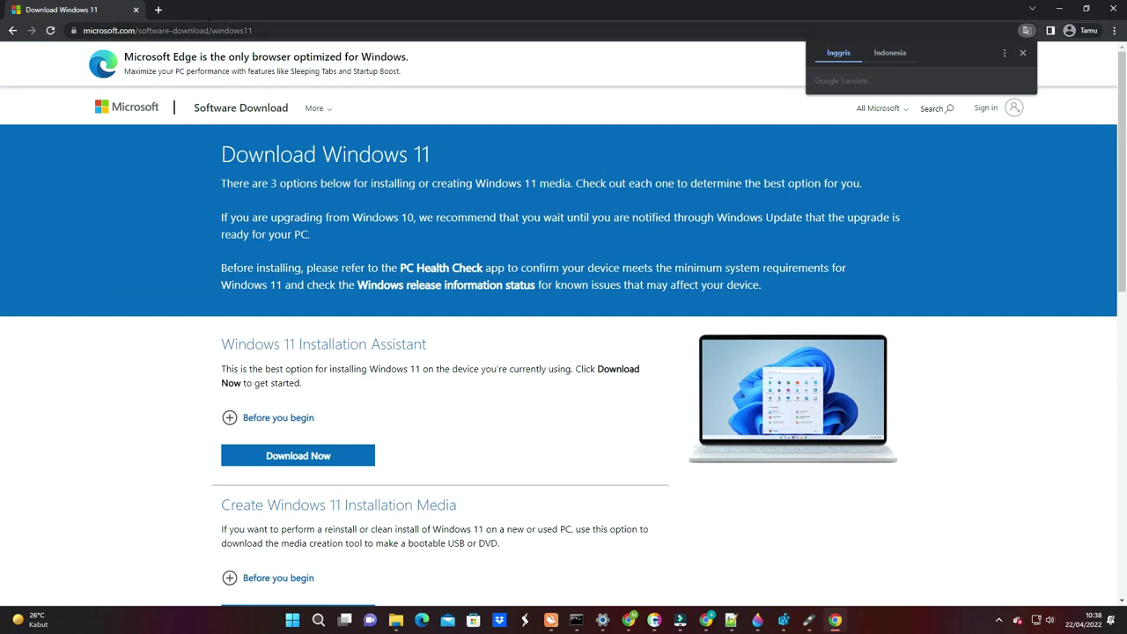
scroll(348, 282, down, 2)
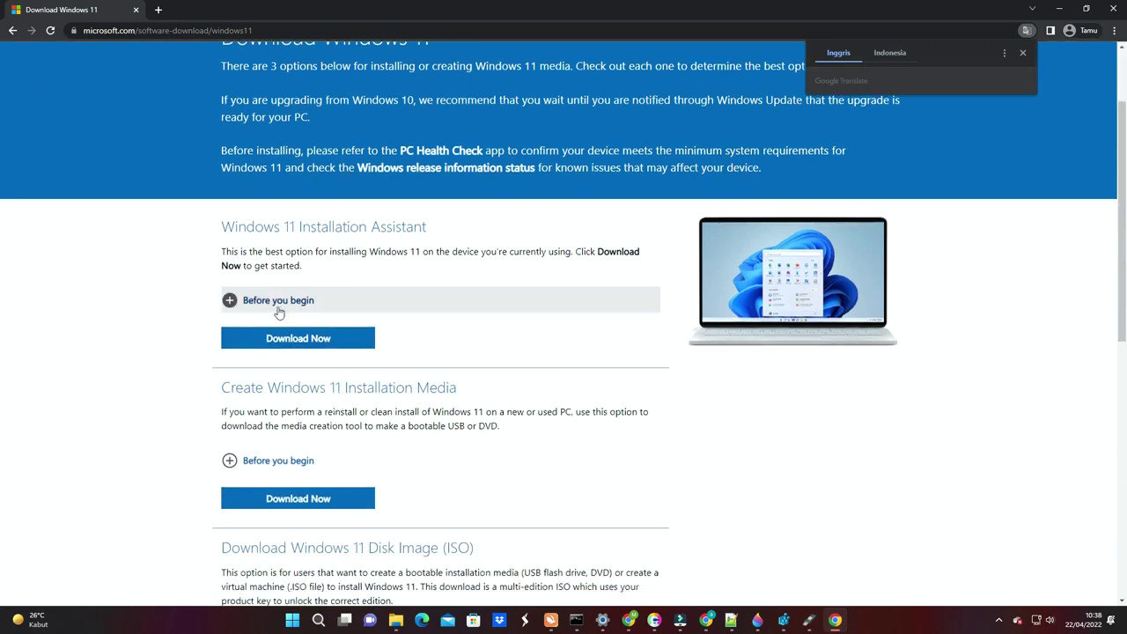
scroll(256, 478, down, 1)
scroll(255, 478, down, 2)
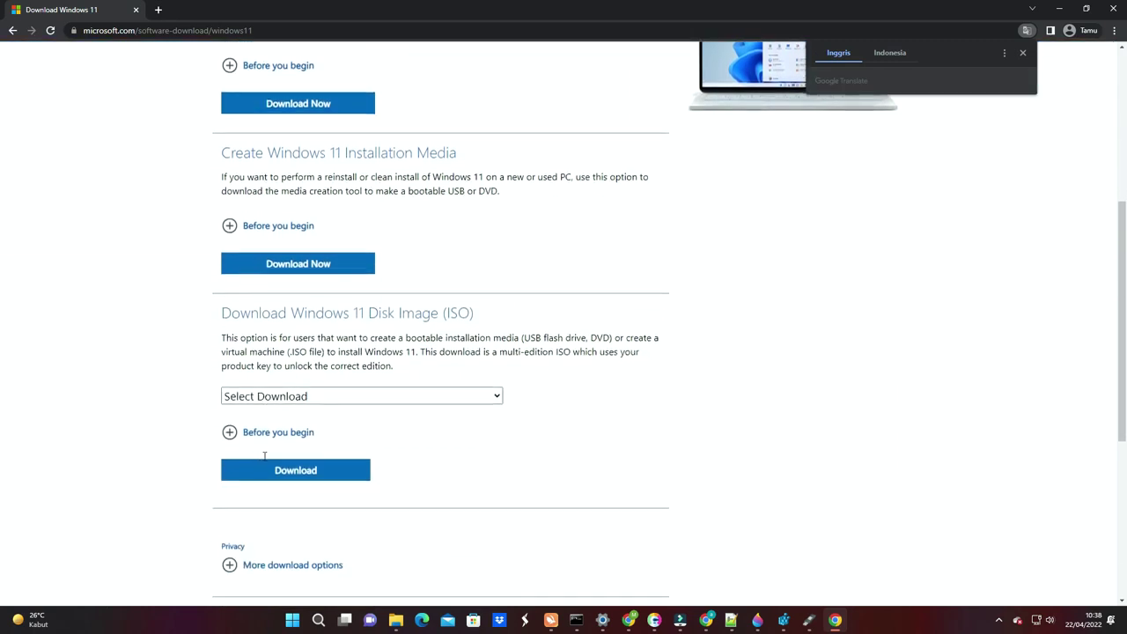
click(349, 398)
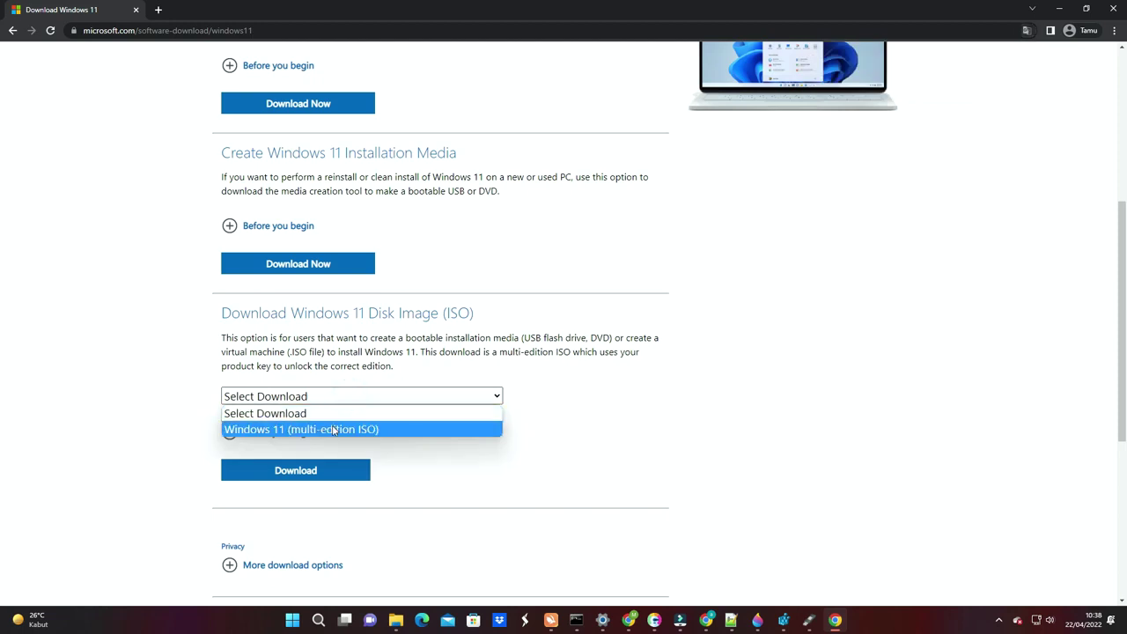
click(339, 430)
Request the download and confirm English (United States) as the product language.
scroll(285, 360, down, 1)
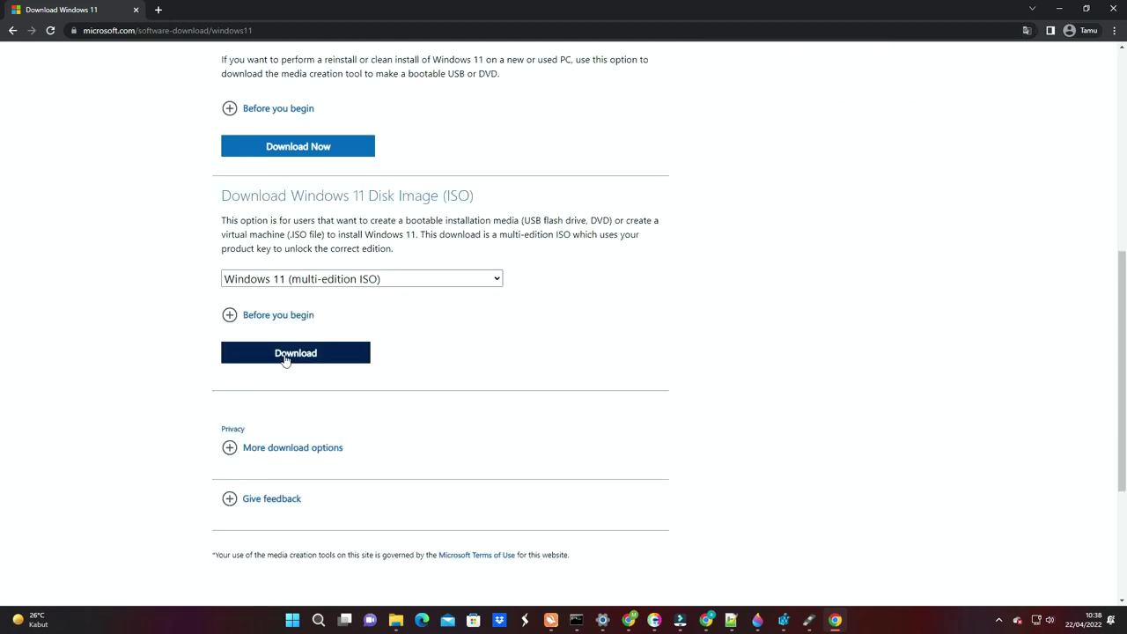
click(284, 358)
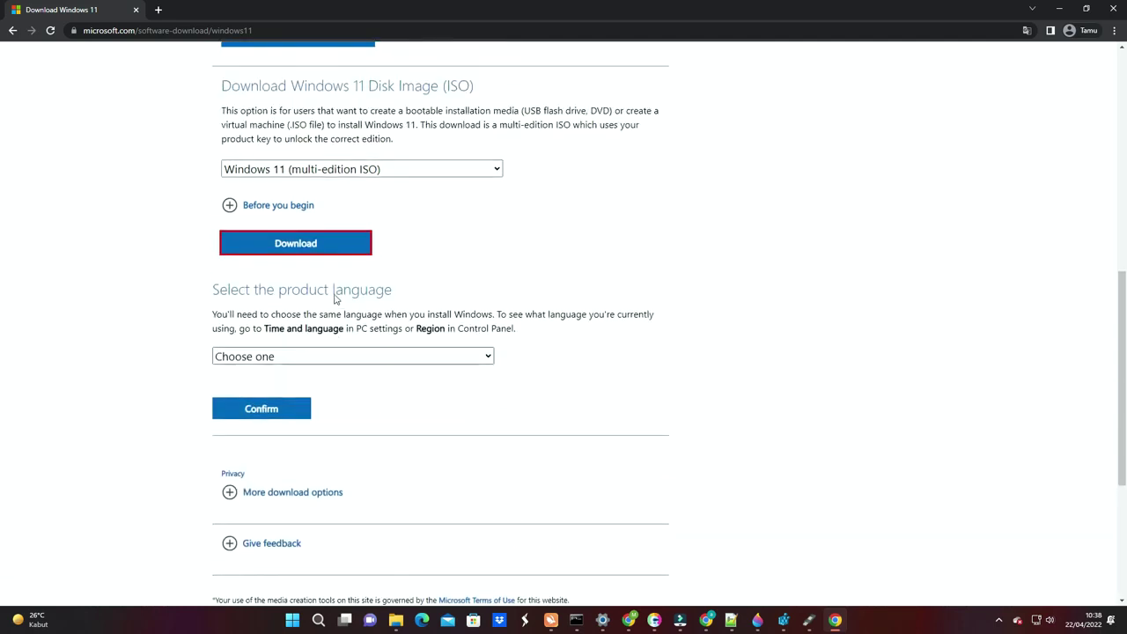
click(327, 357)
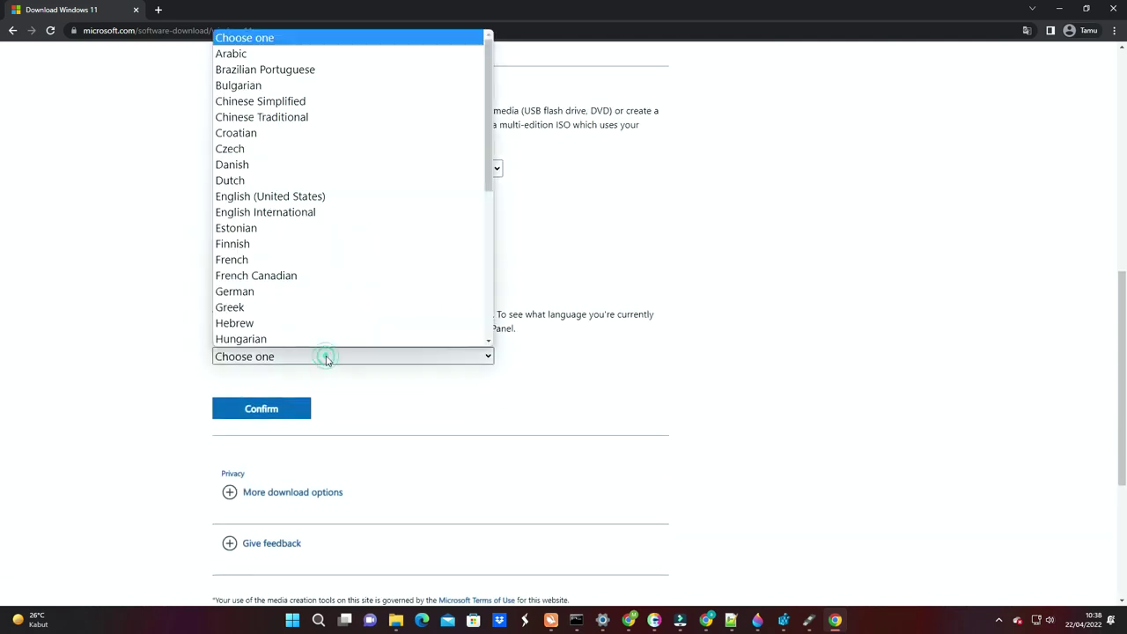
click(289, 196)
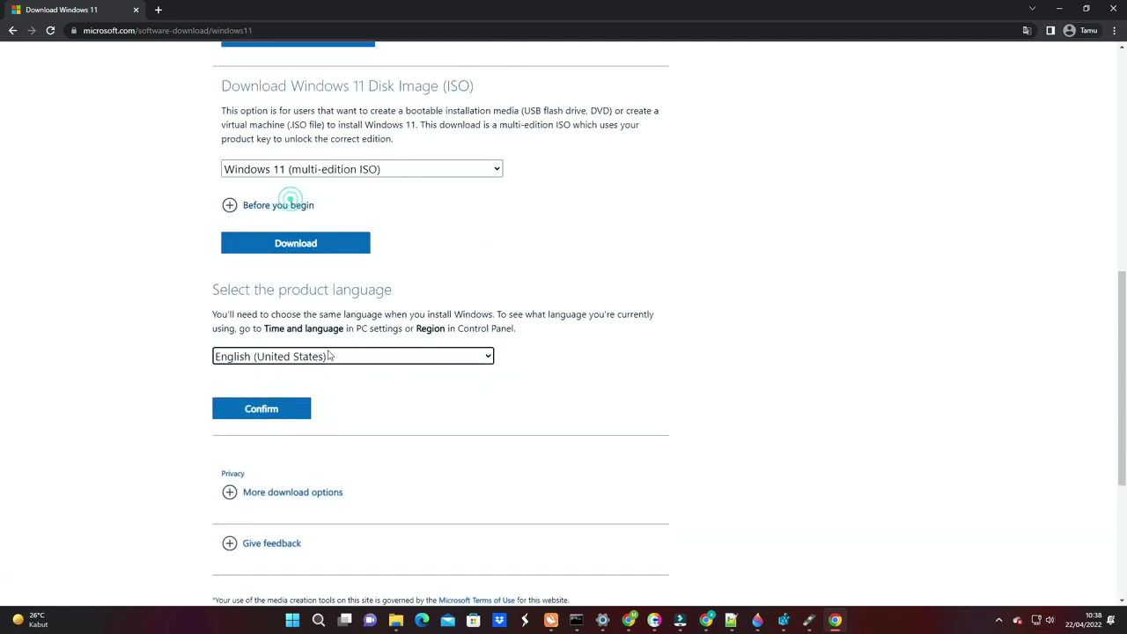
click(276, 412)
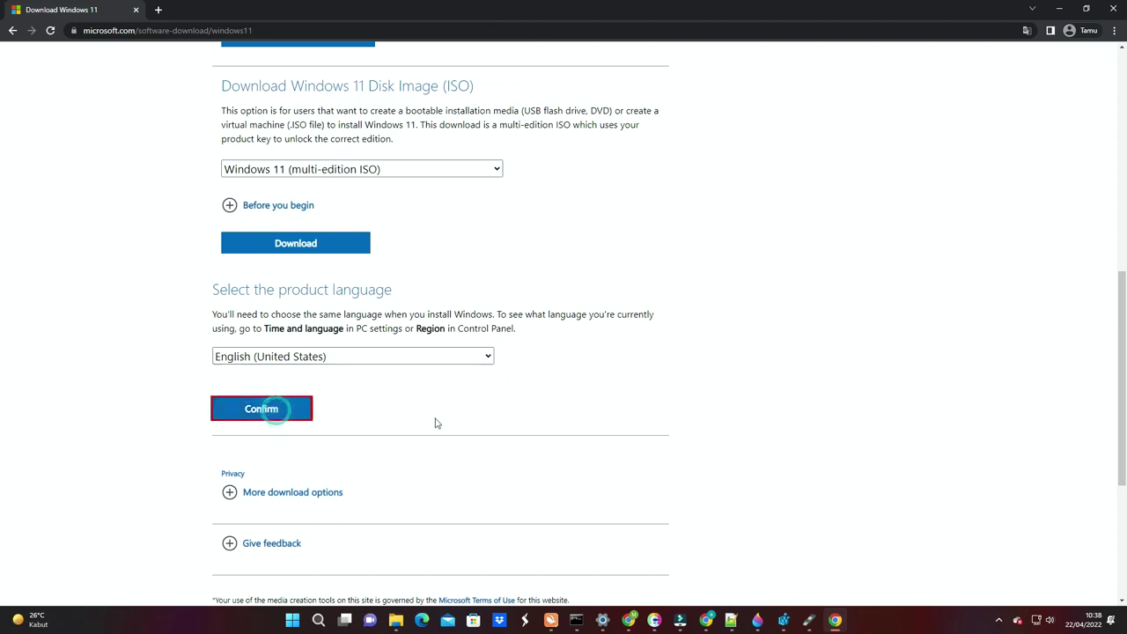
scroll(322, 430, down, 1)
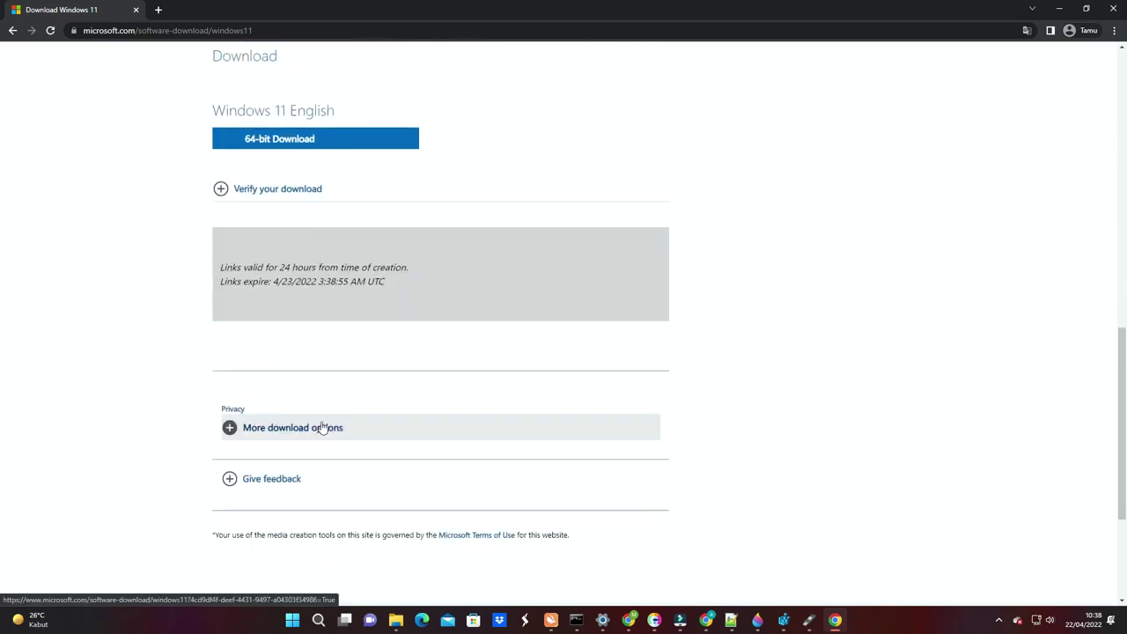
Download the 64-bit Win11_English_x64v1.iso and view it in Chrome's downloads list.
click(303, 146)
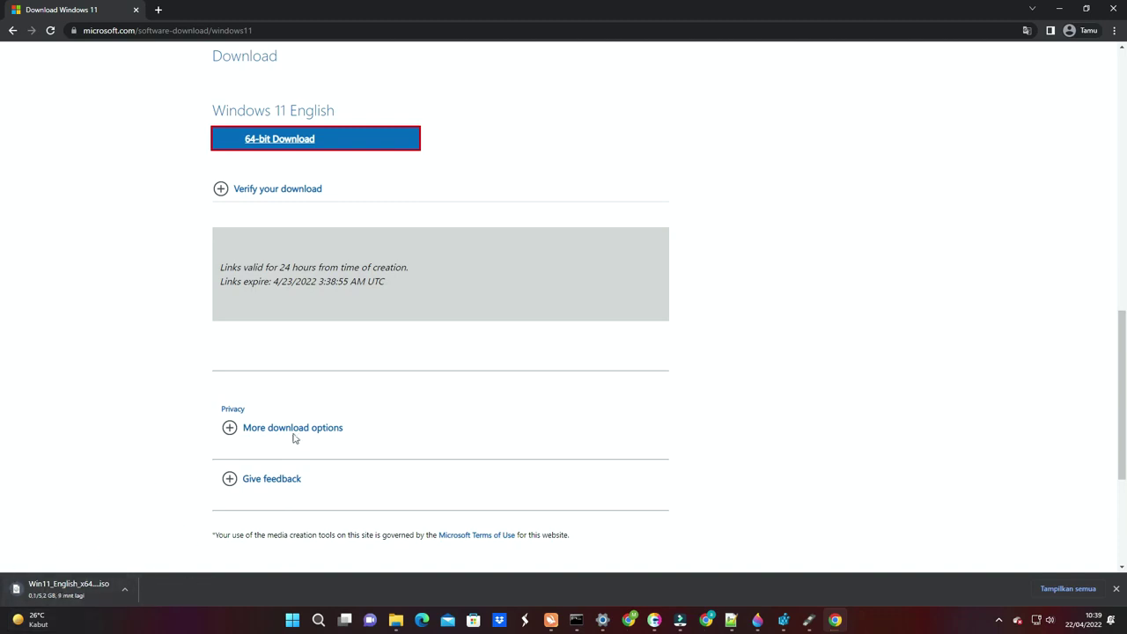
scroll(696, 313, up, 1)
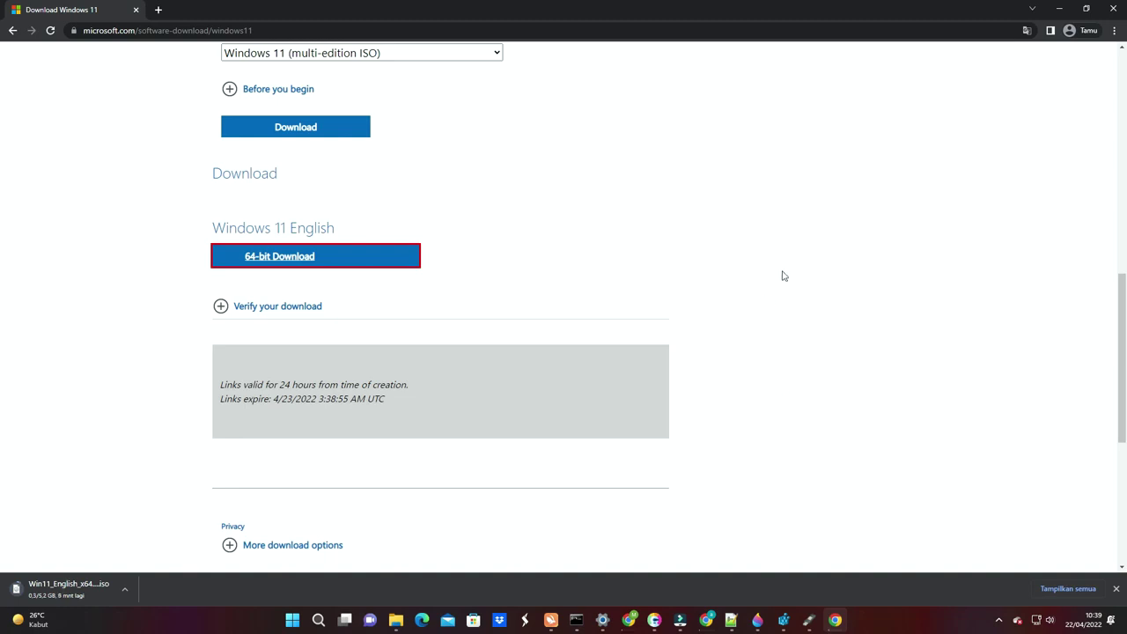
key(ctrl+j)
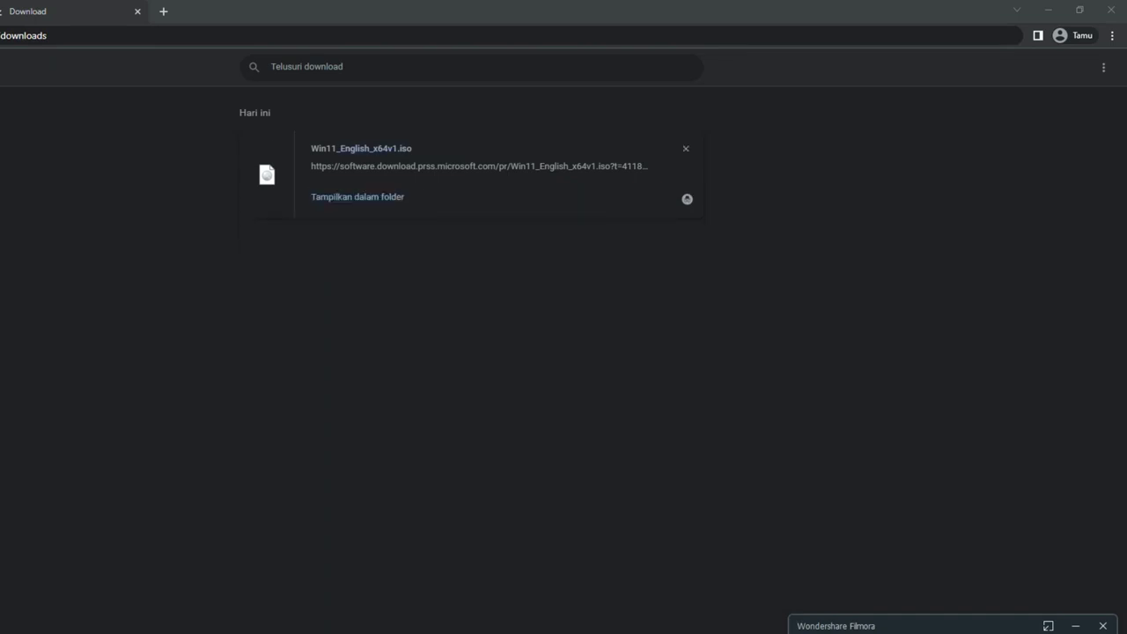
Show Win11_English_x64v1.iso in its folder, mount it as DVD Drive (E:), and select setup.
click(364, 196)
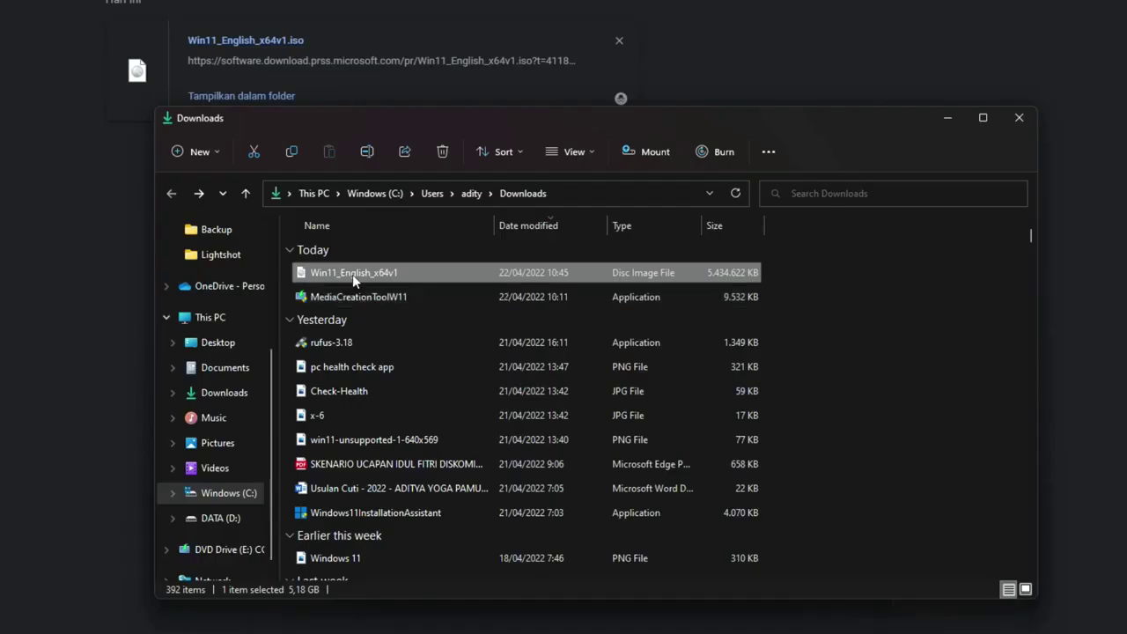
right_click(352, 273)
click(405, 327)
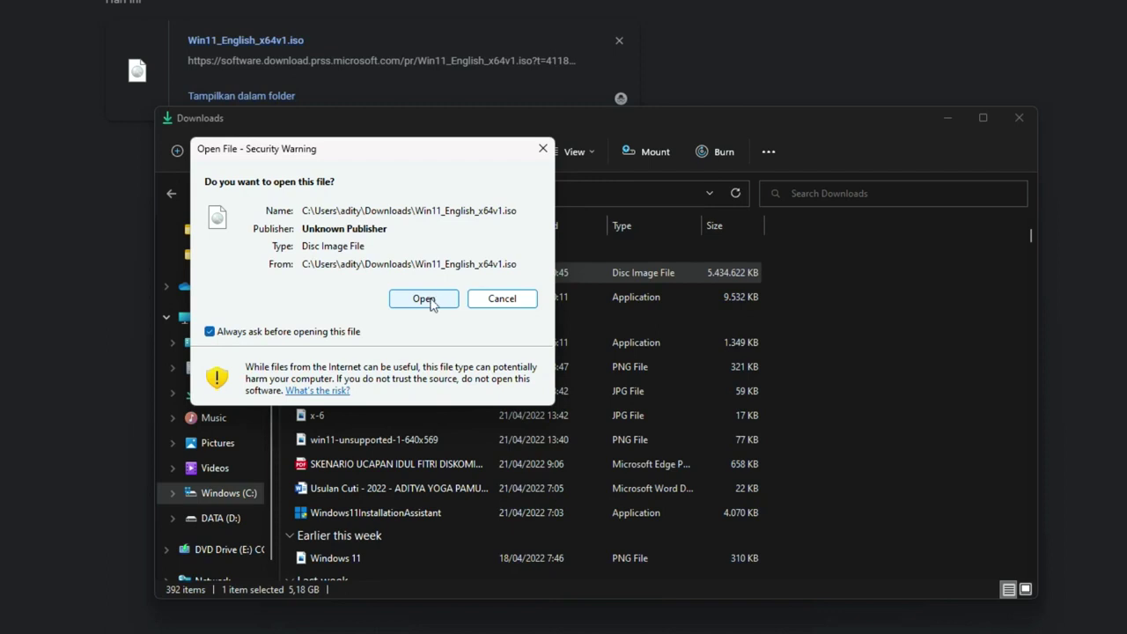
click(424, 298)
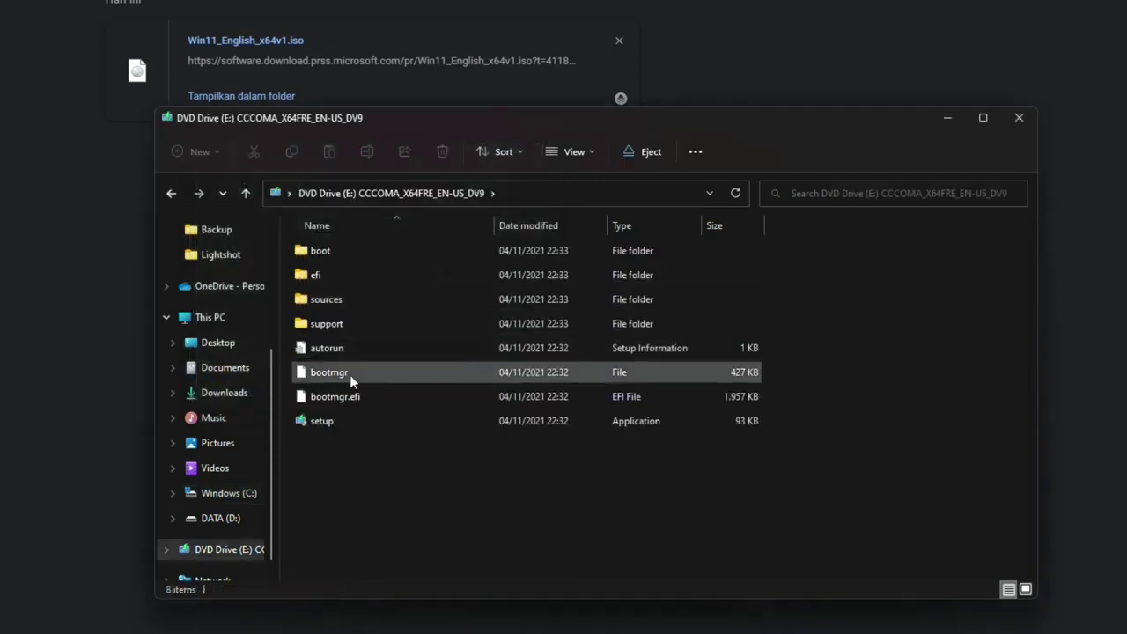
click(340, 421)
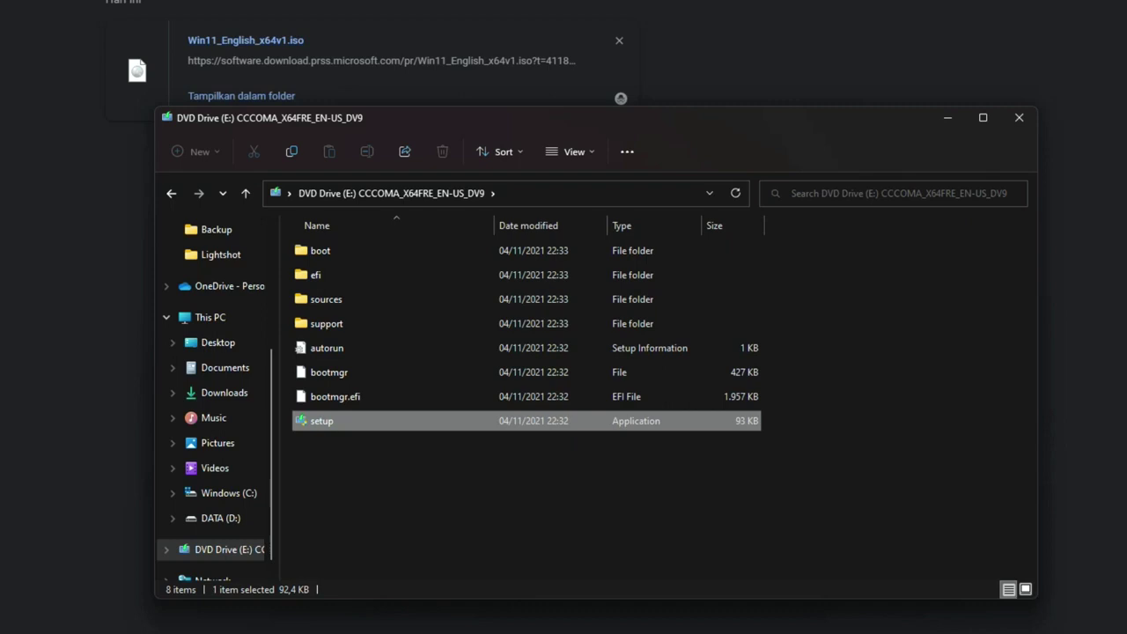
Launch setup, choose Not right now for updates, and scroll through the license terms.
double_click(322, 421)
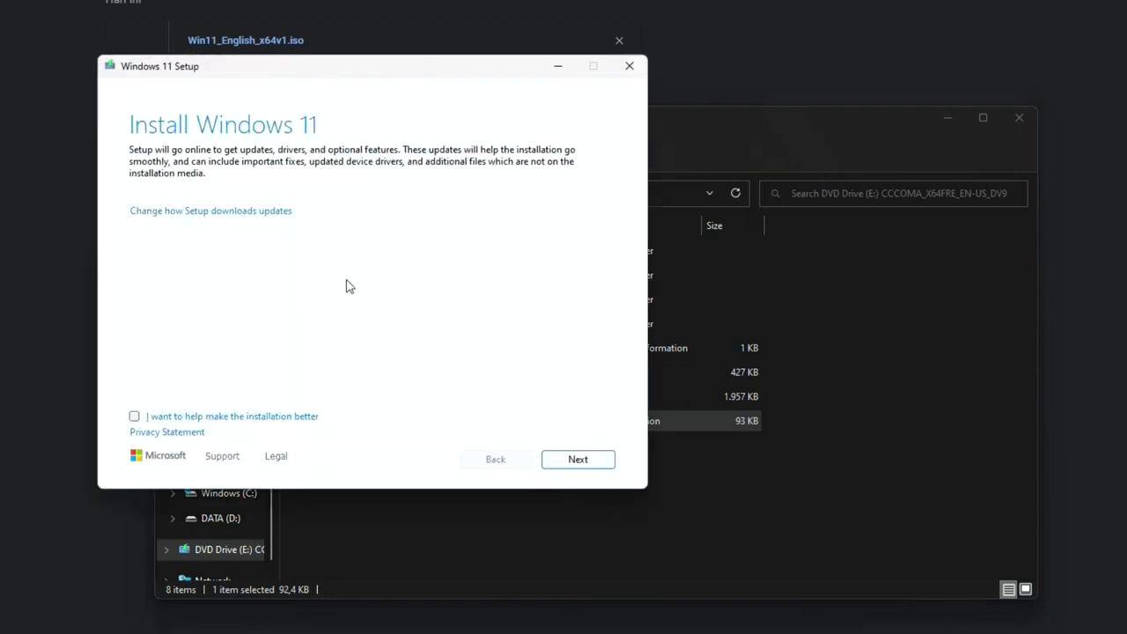
click(231, 216)
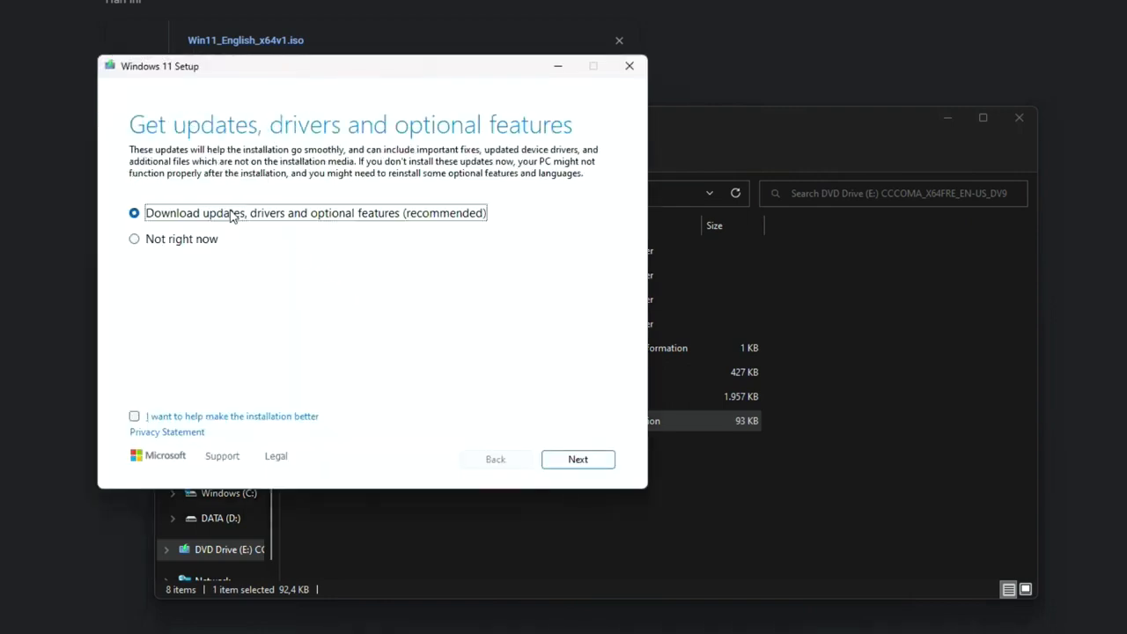
click(180, 243)
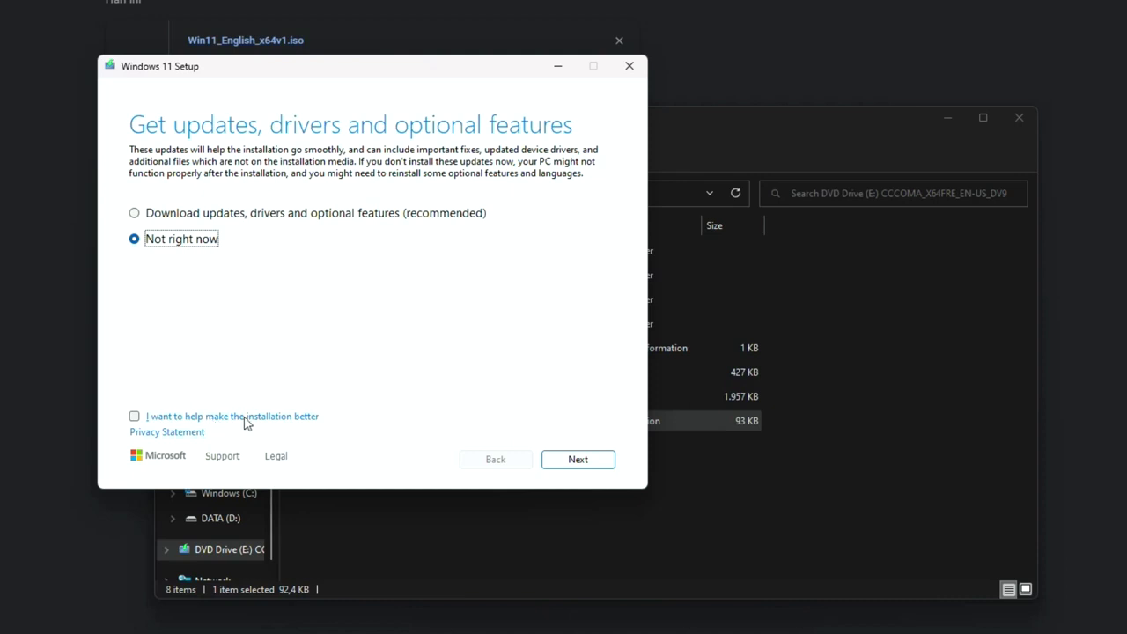
click(576, 459)
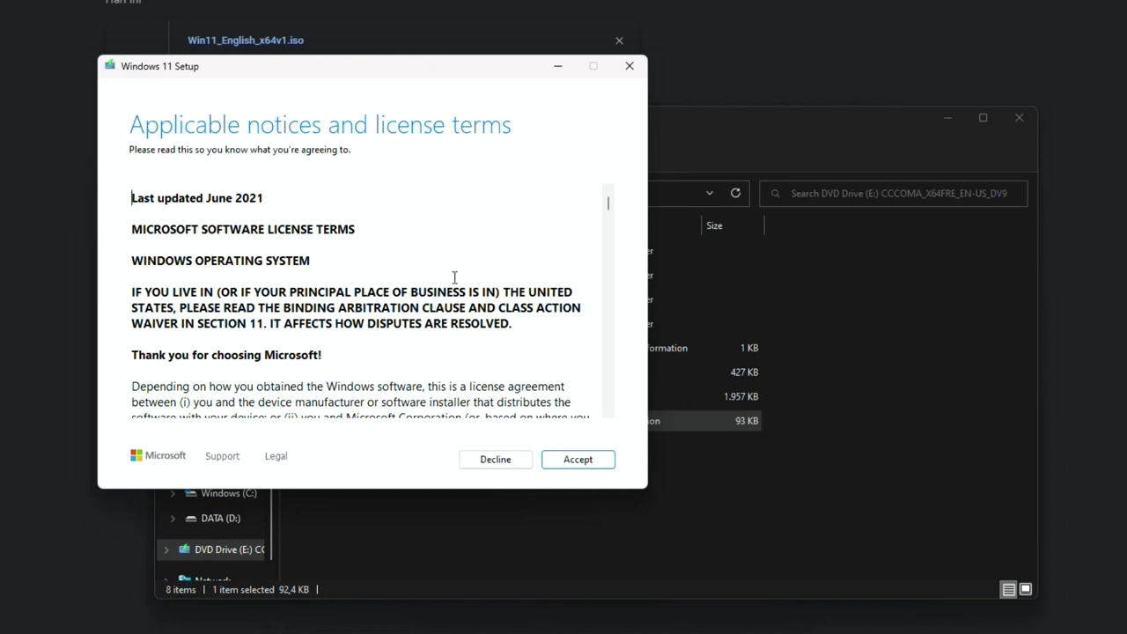
scroll(458, 281, down, 2)
scroll(459, 285, down, 6)
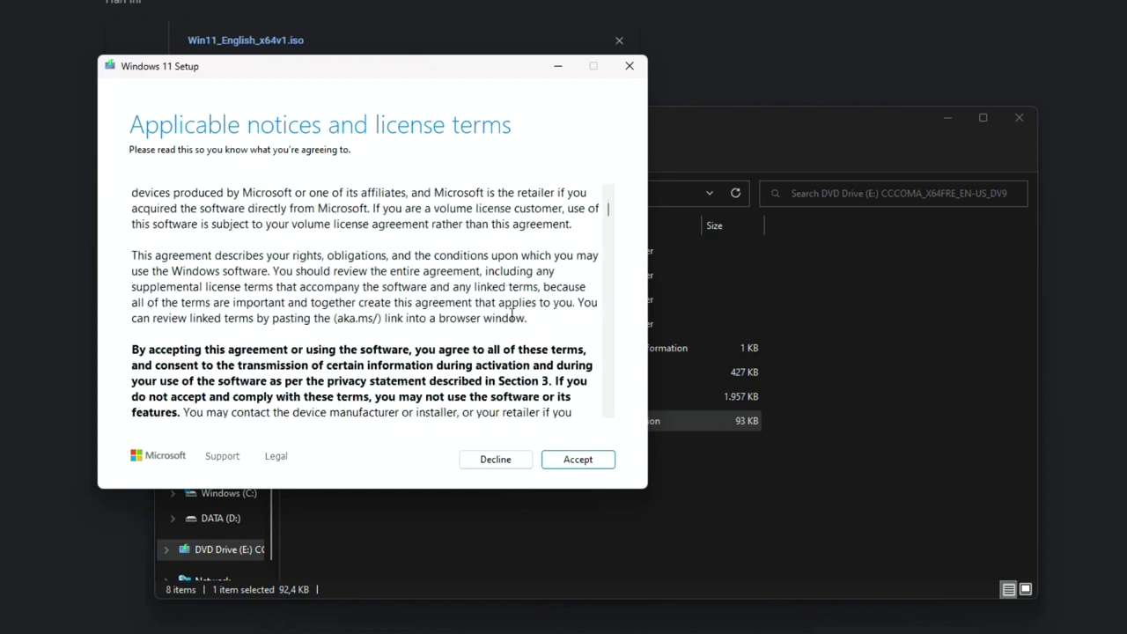
scroll(511, 314, down, 6)
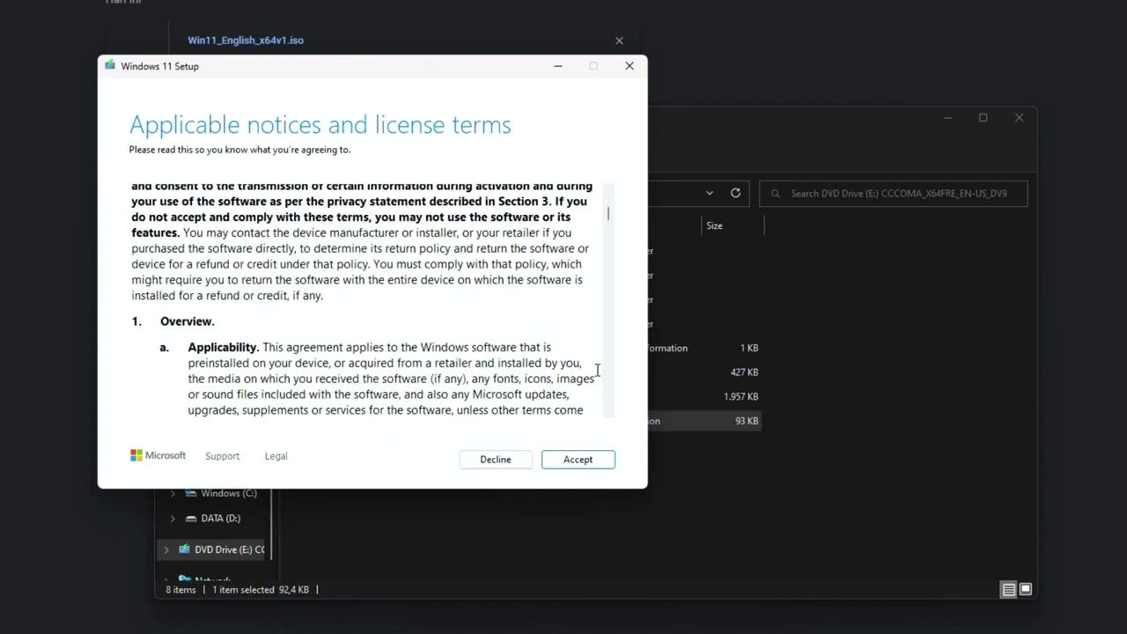
scroll(645, 405, down, 3)
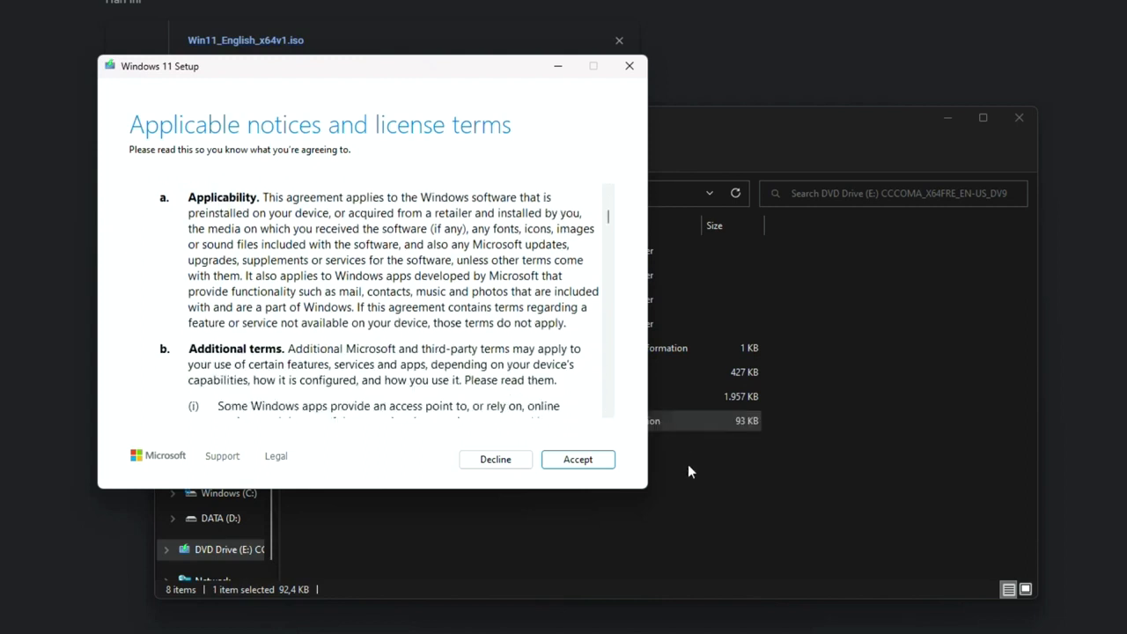
Accept the Windows 11 license terms, leaving Nothing selected under Choose what to keep.
click(577, 461)
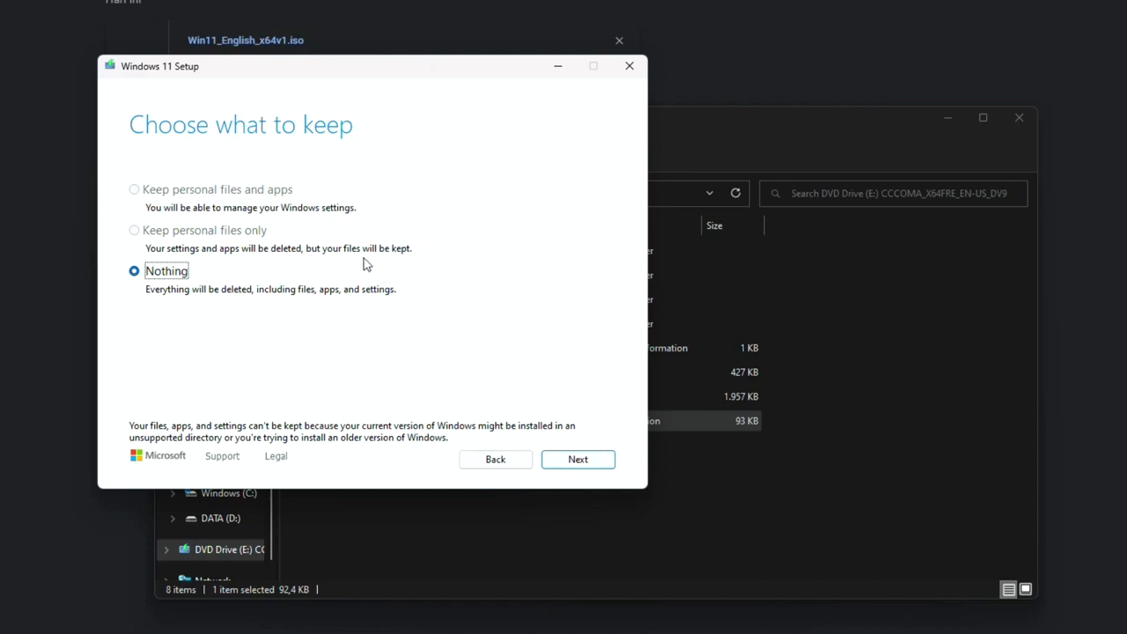